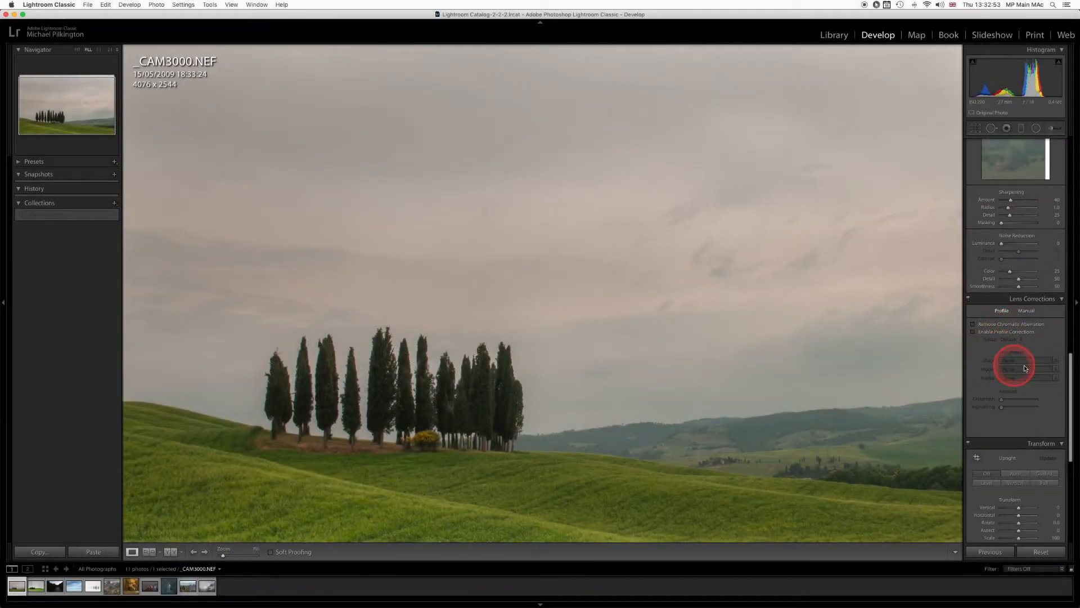
Examine the edges of the cypress trees at 2:1 magnification for colour fringing.
scroll(1018, 351, "down", 1)
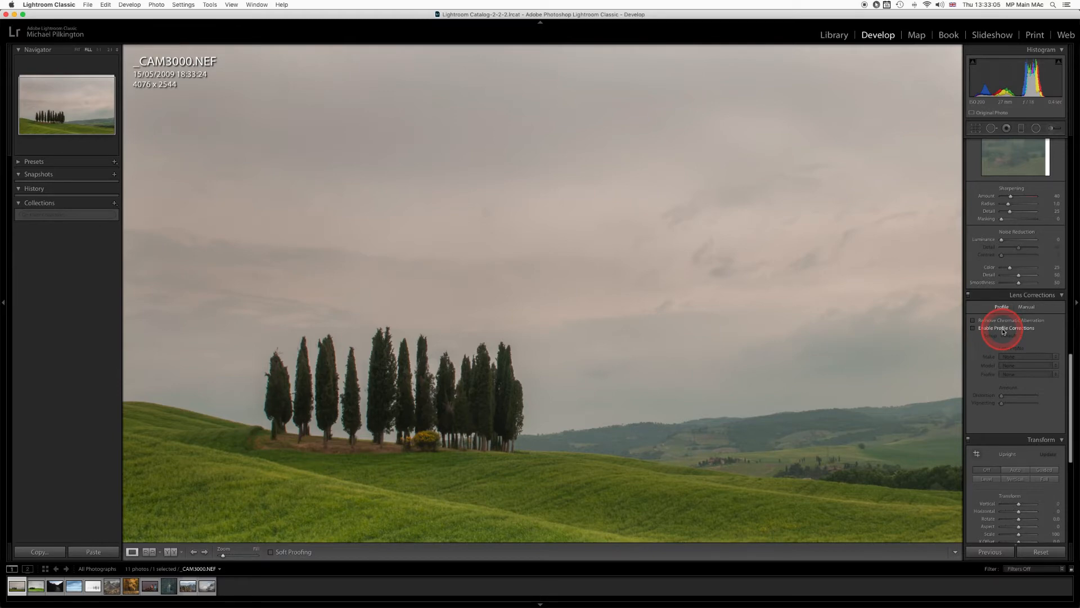
key("z")
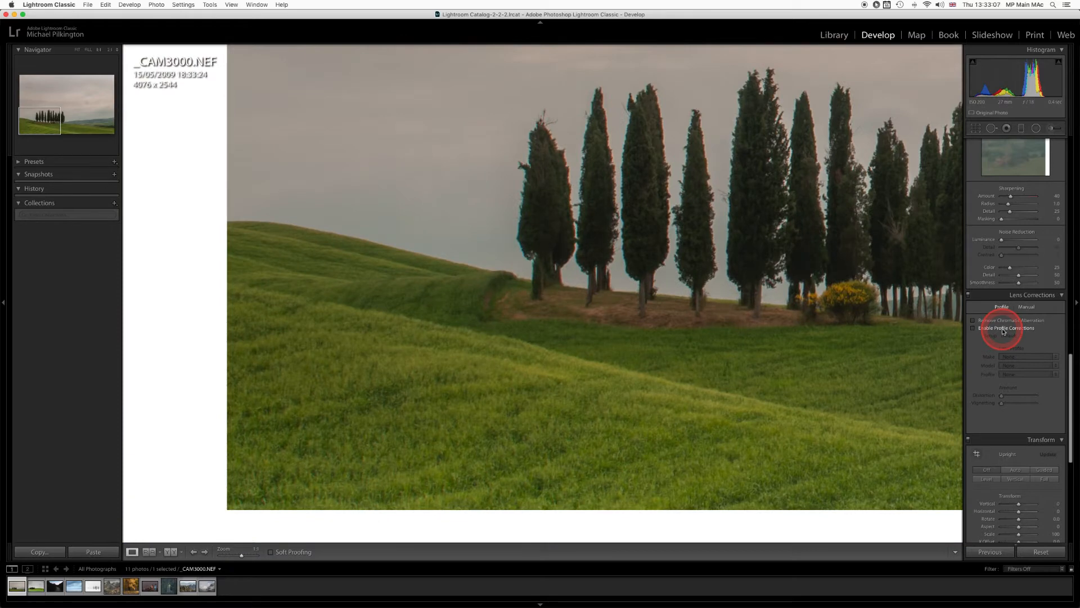
key("z")
key("z")
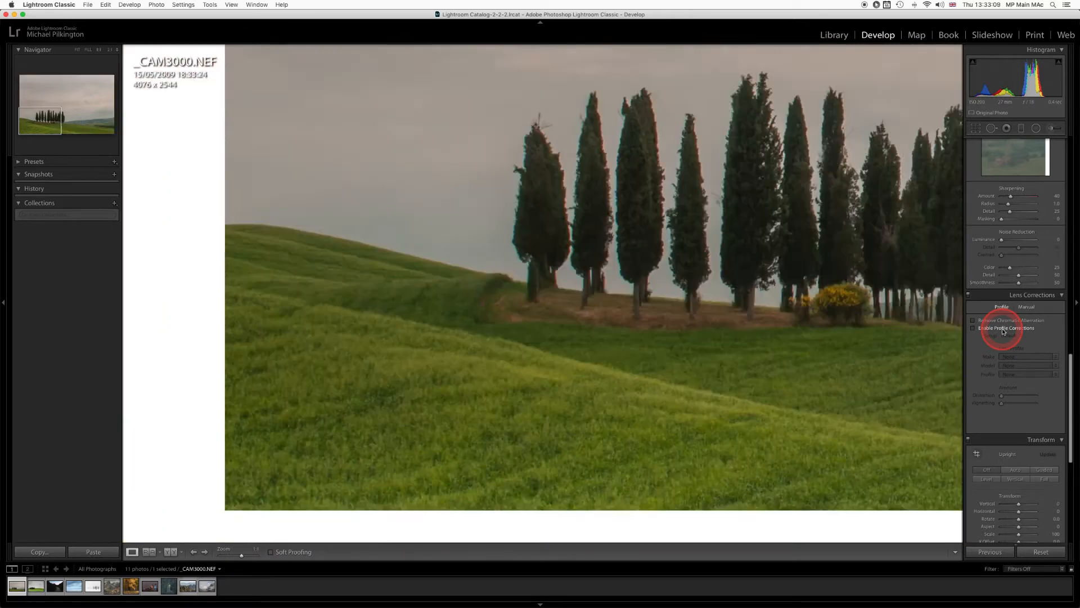
key("z")
key("z")
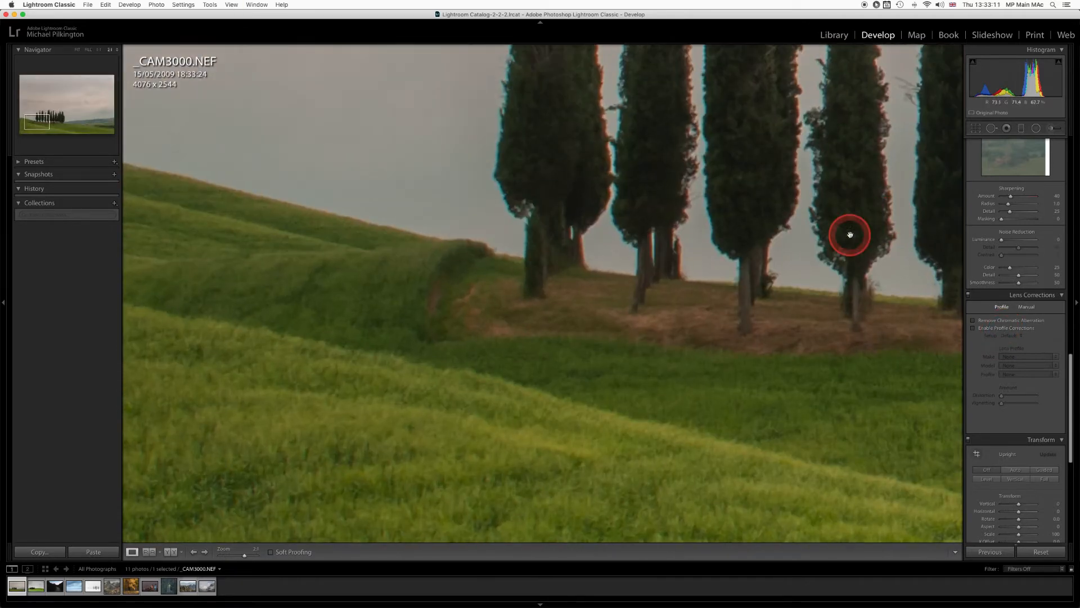
left_click_drag(754, 201, 697, 448)
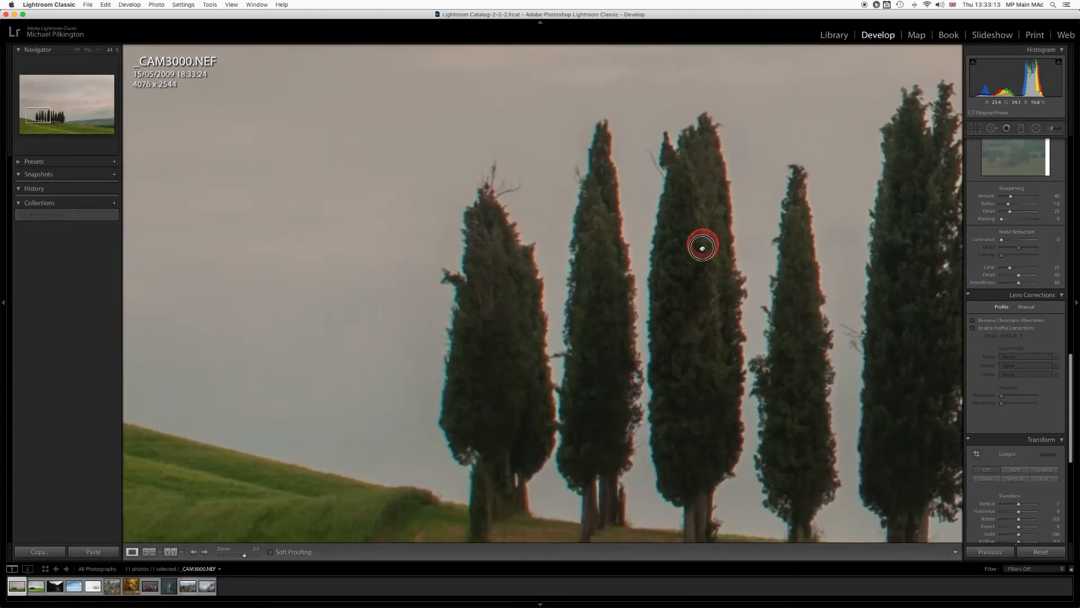
left_click_drag(701, 244, 639, 373)
left_click_drag(725, 376, 521, 347)
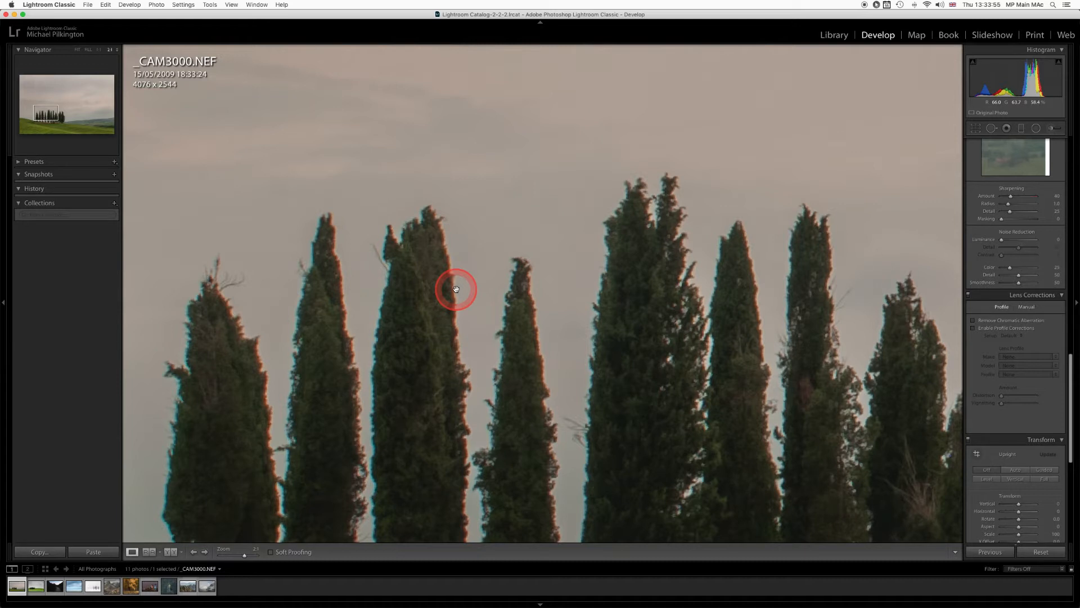
left_click_drag(456, 289, 473, 290)
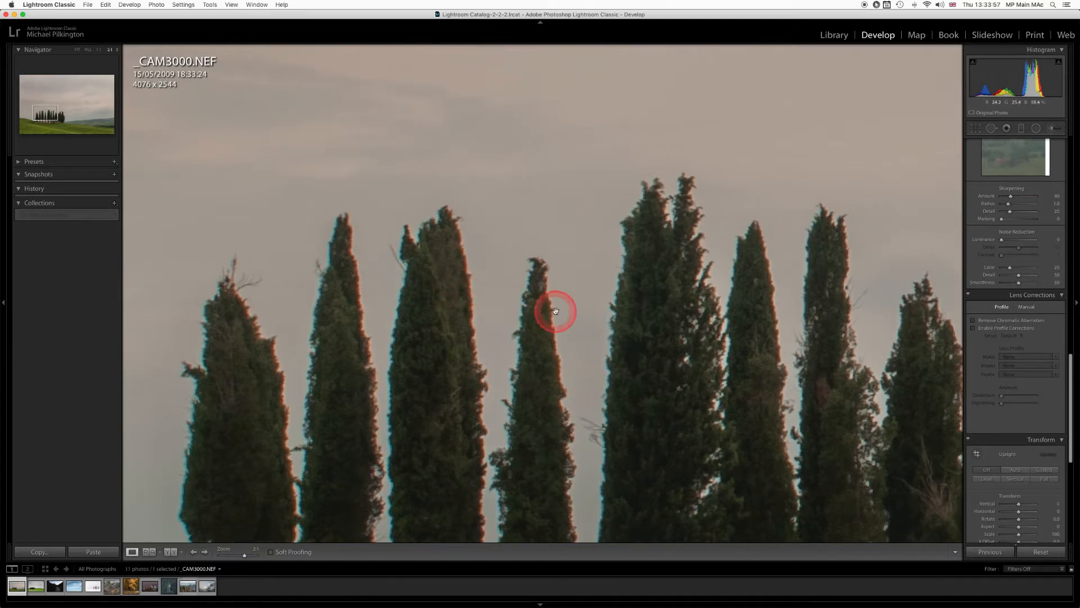
Try Remove Chromatic Aberration on the photo, switching it on and off again.
left_click(974, 321)
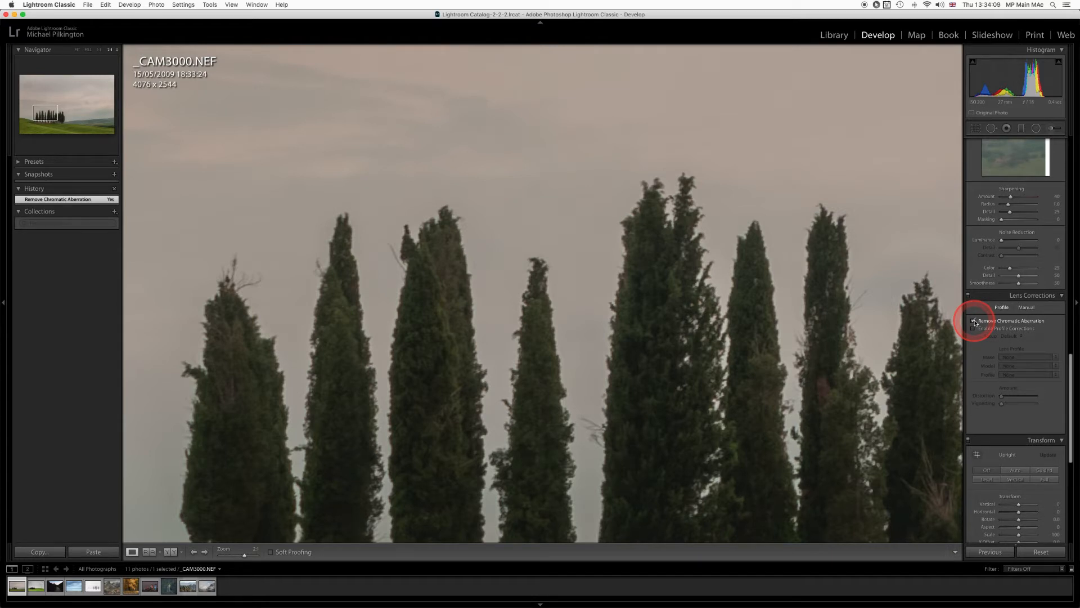
left_click(974, 321)
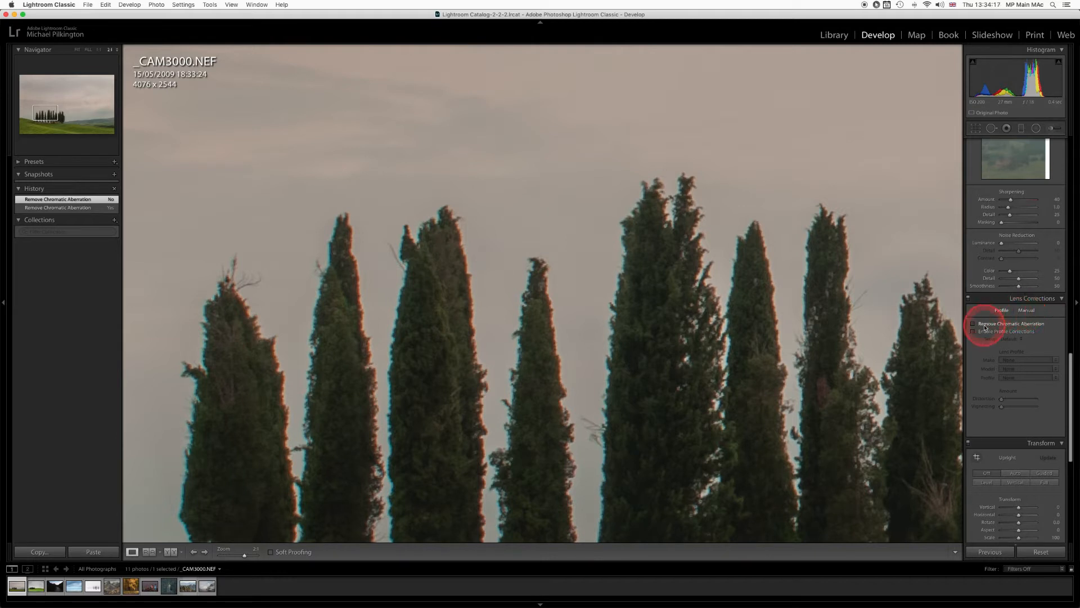
In the manual lens corrections, set the green defringe amount to 10 and the Green Hue range to 40/85.
left_click(1024, 310)
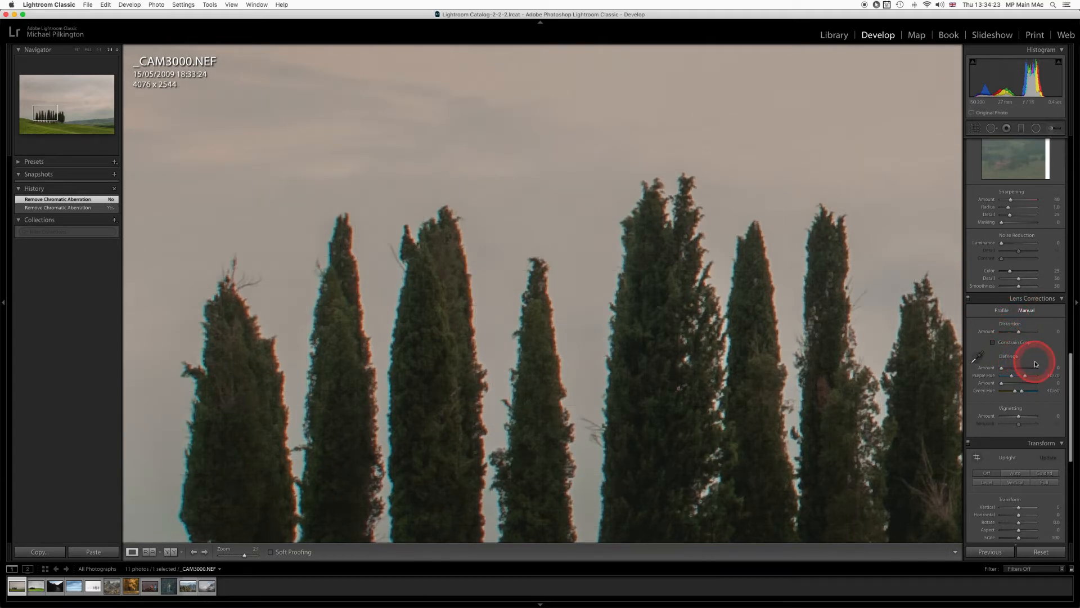
left_click(1002, 383)
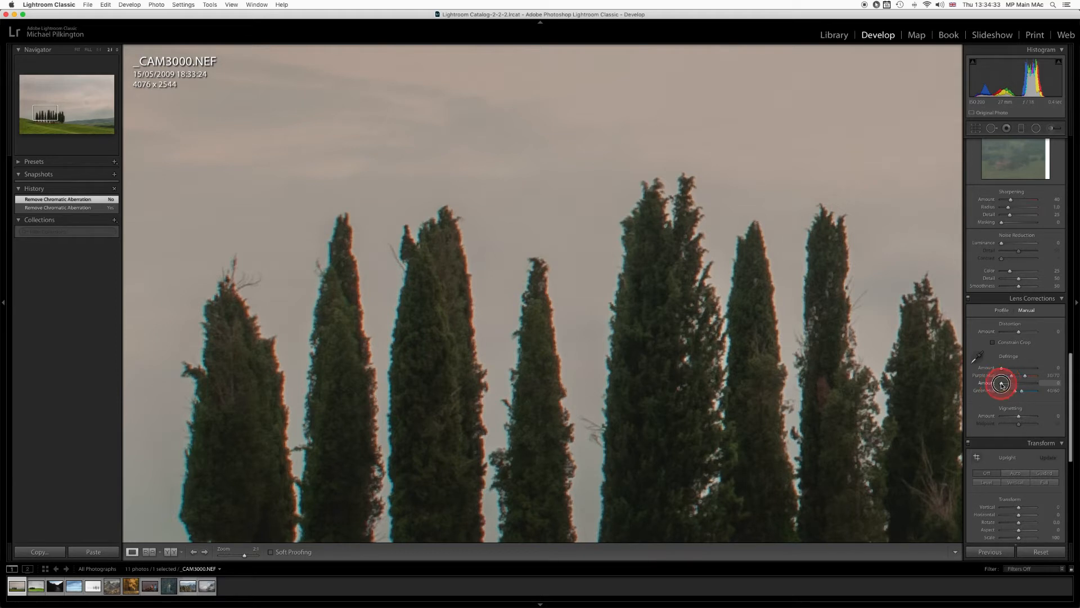
left_click_drag(1001, 383, 1019, 385)
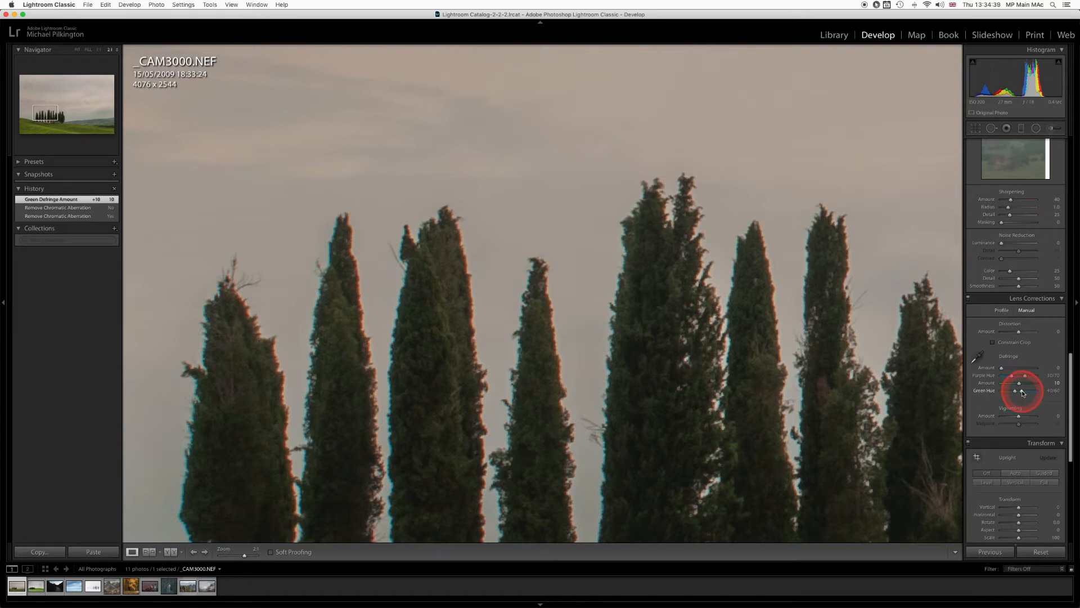
left_click_drag(1023, 392, 1028, 391)
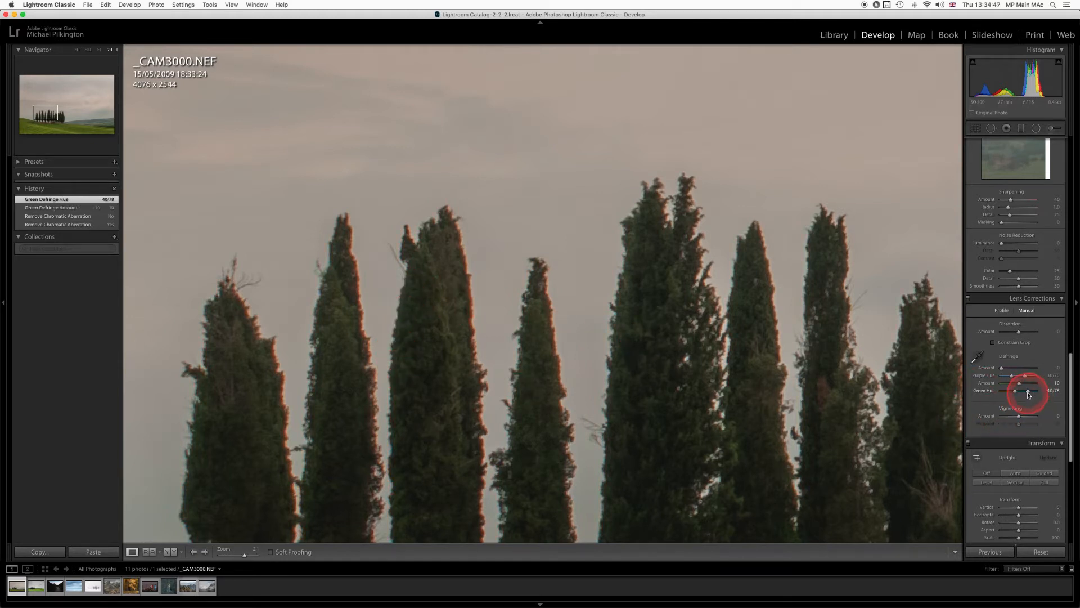
left_click_drag(1029, 393, 1030, 392)
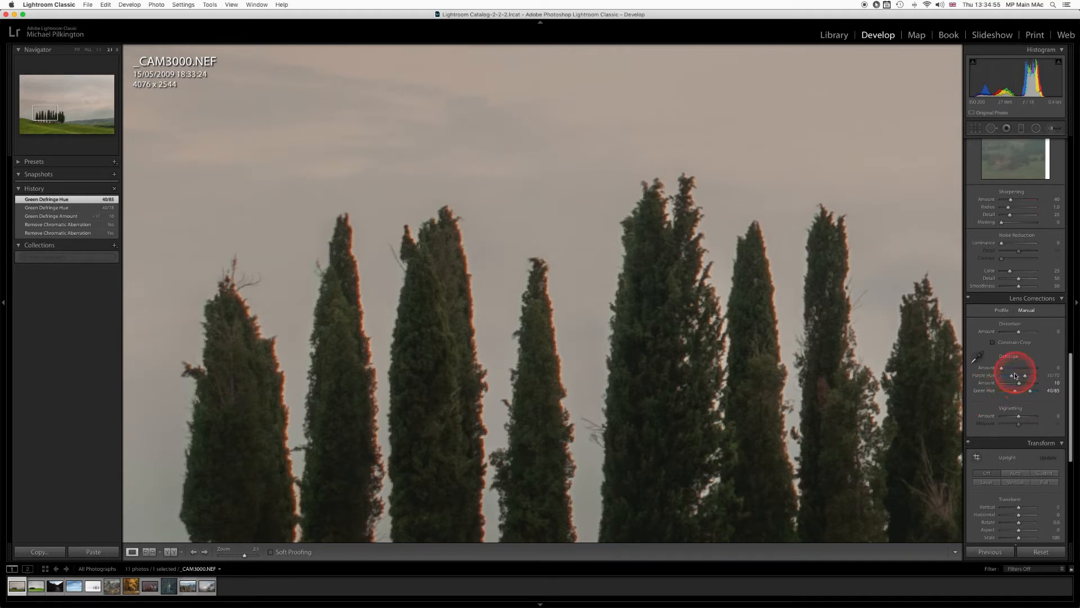
Set the purple defringe amount to 9 and the Purple Hue range to 30/100.
left_click_drag(1002, 370, 1005, 370)
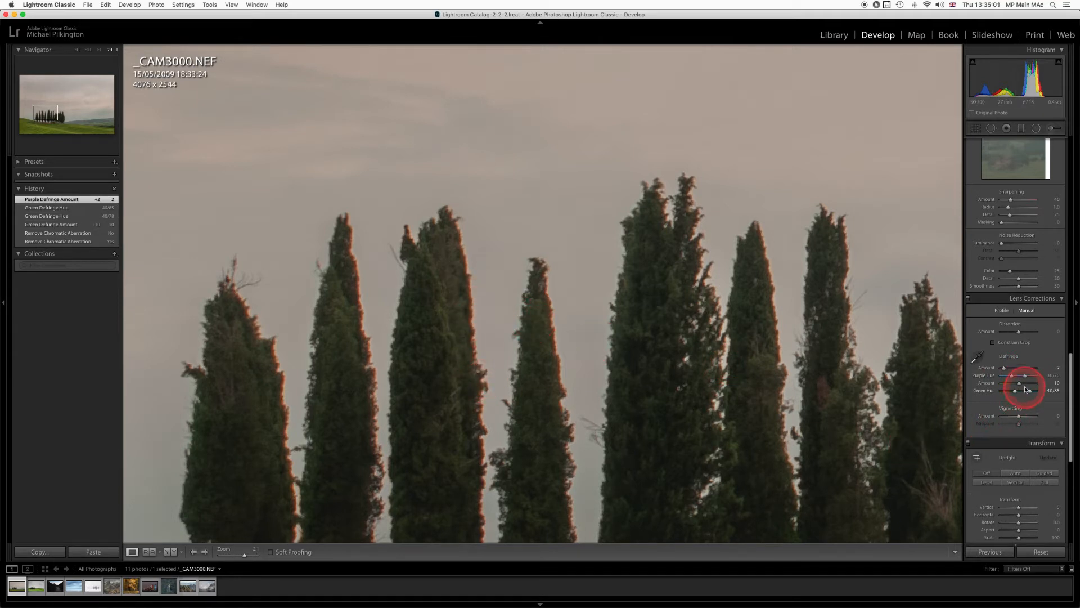
left_click_drag(1025, 377, 1039, 377)
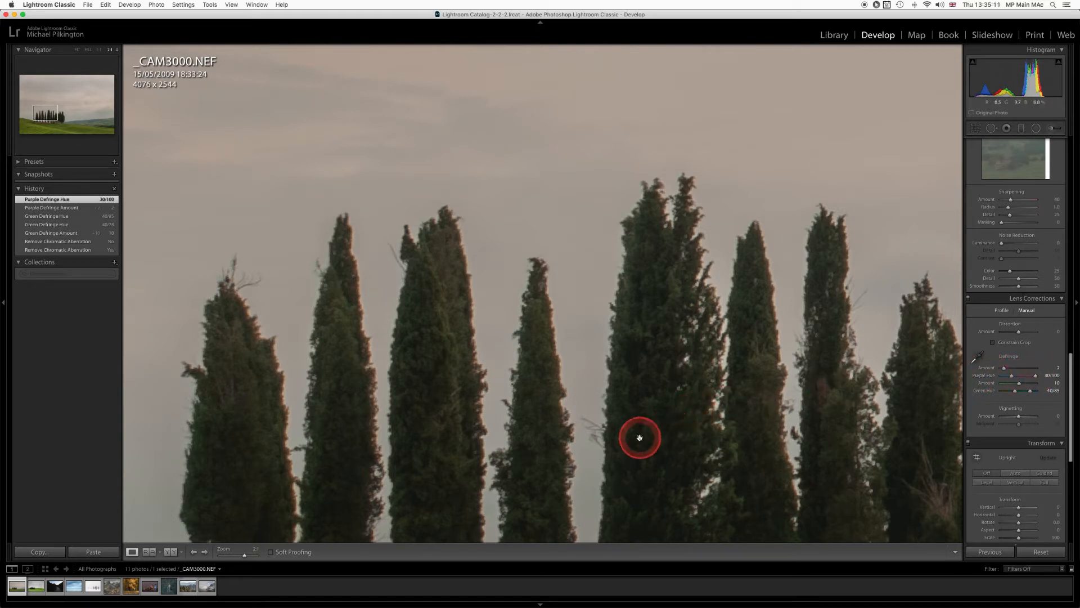
left_click_drag(1006, 370, 1017, 369)
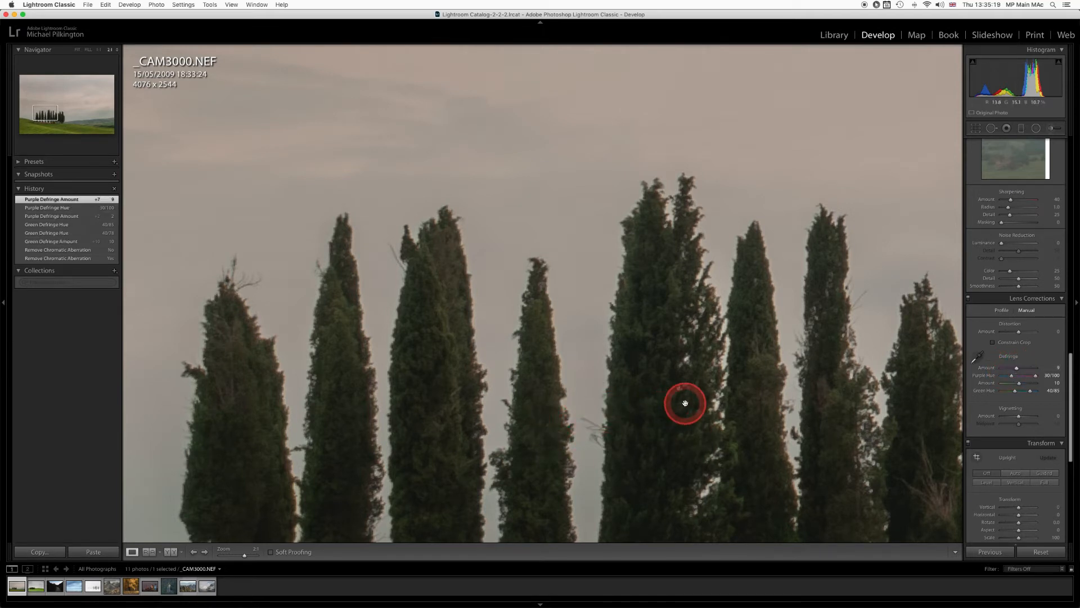
Examine the tree edges across the whole cypress group for remaining green and purple fringes.
left_click_drag(685, 403, 371, 311)
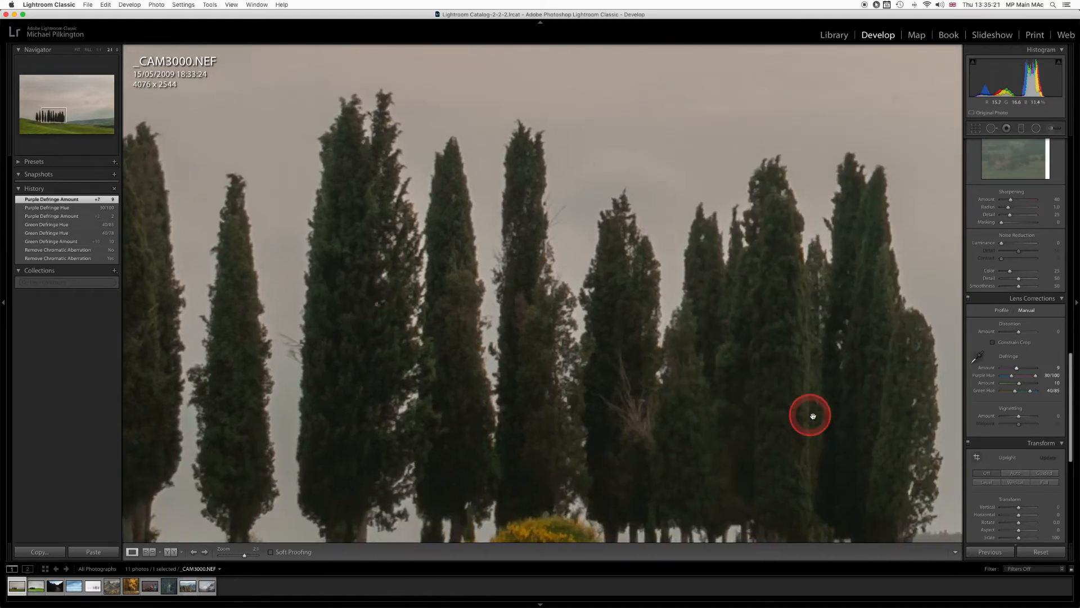
left_click(813, 415)
left_click(427, 331)
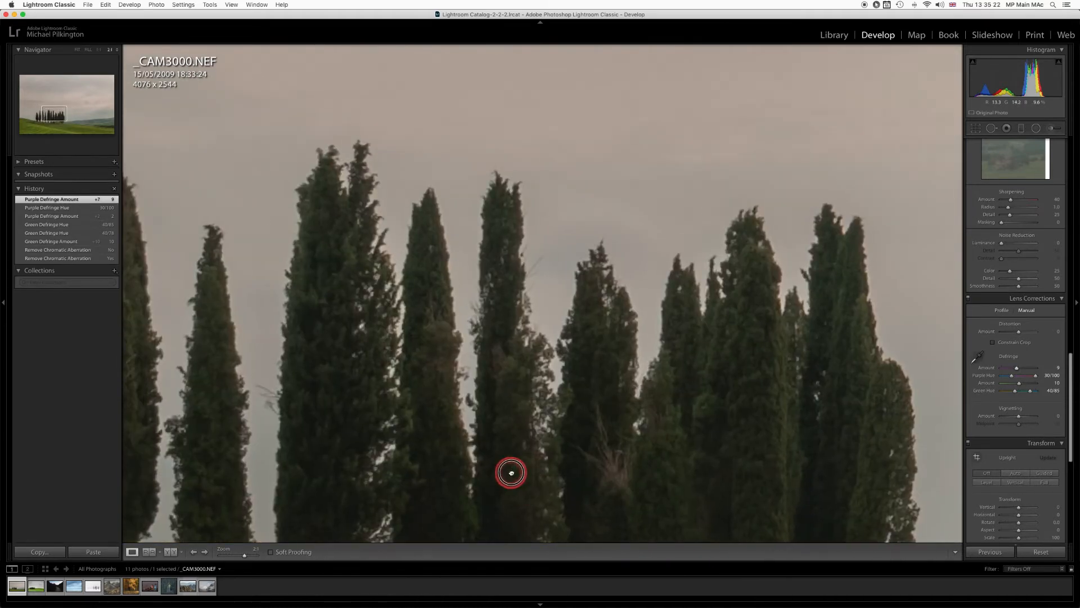
left_click(352, 486)
left_click(656, 386)
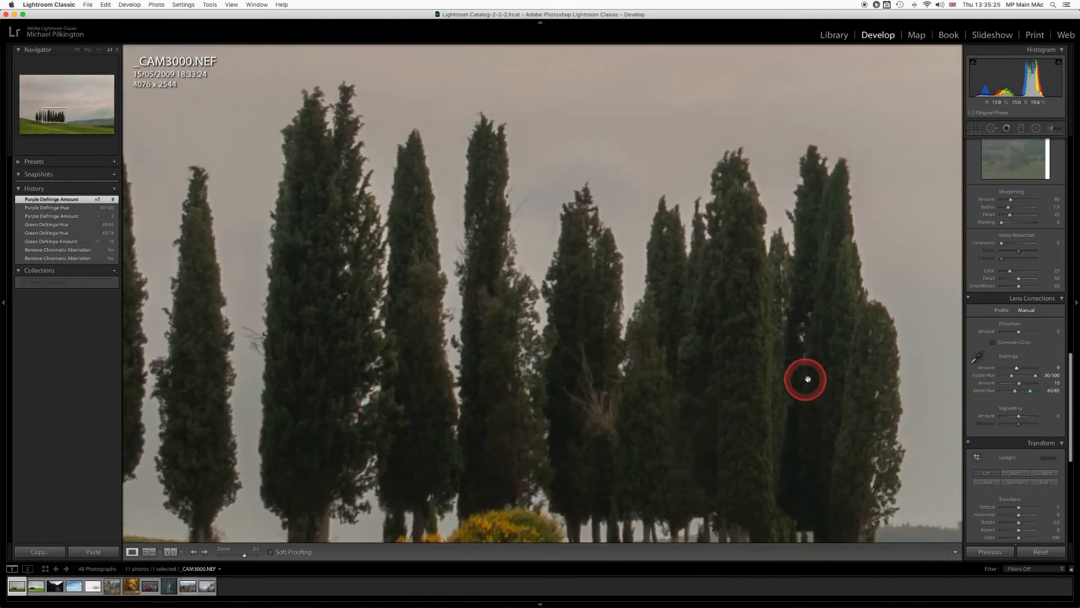
left_click_drag(805, 378, 767, 403)
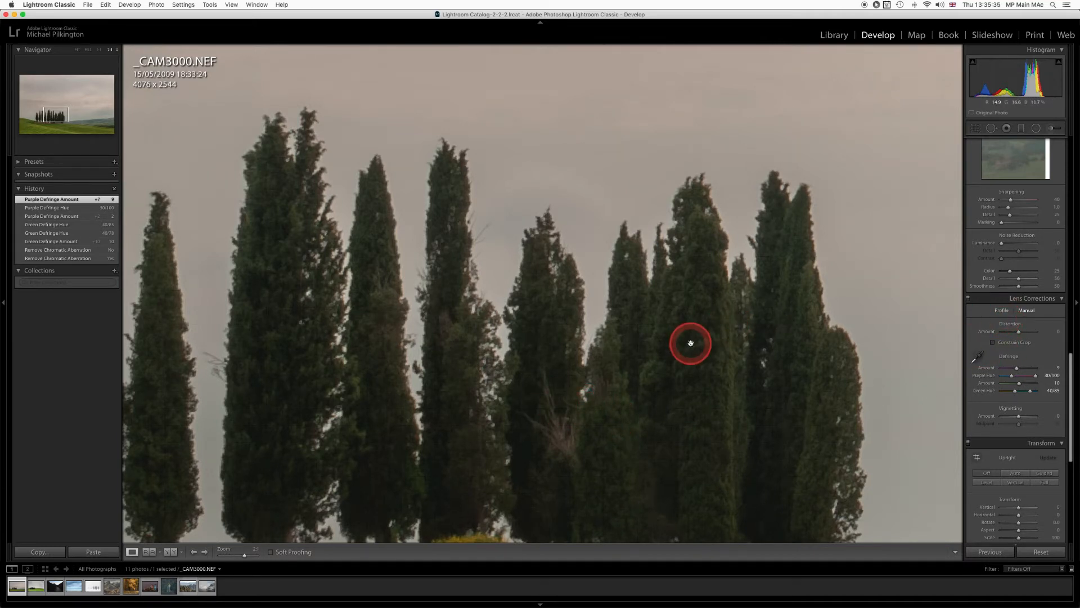
left_click_drag(336, 358, 507, 438)
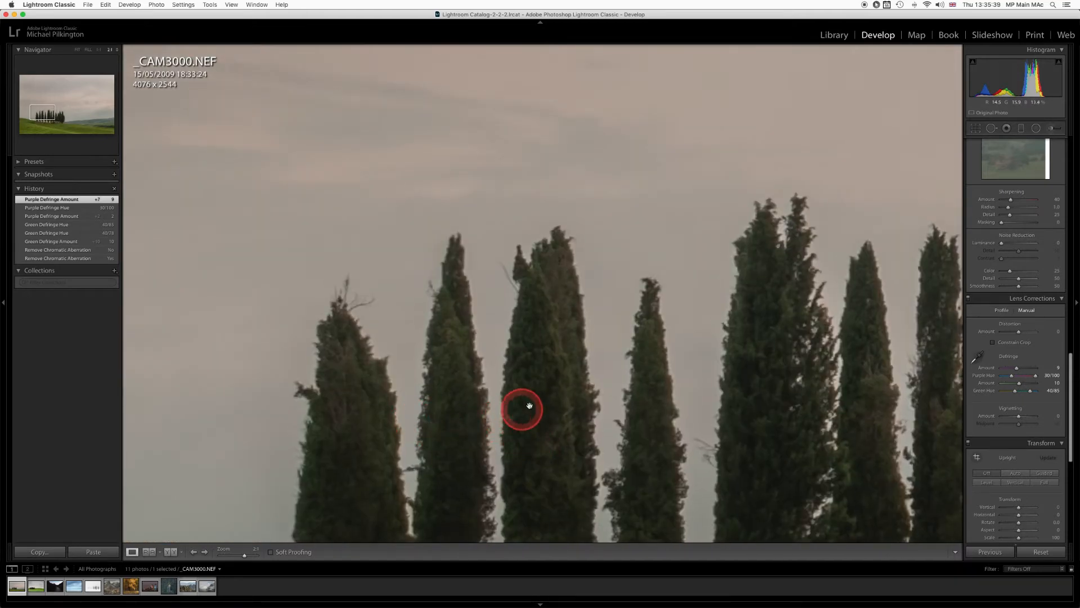
left_click_drag(533, 388, 461, 404)
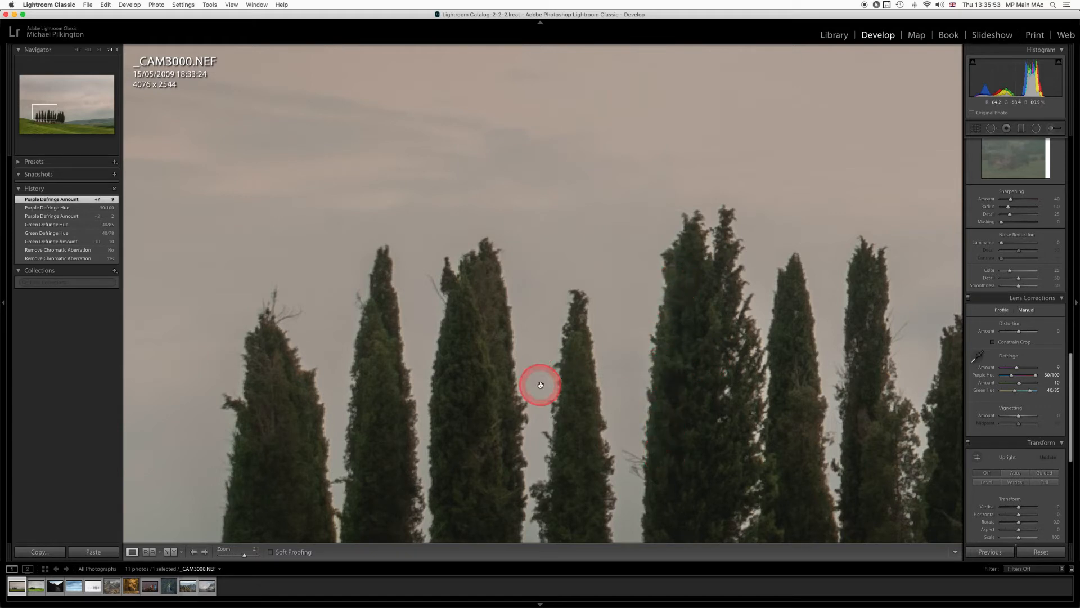
Enable Remove Chromatic Aberration and profile corrections in the photo's lens corrections.
left_click(1002, 309)
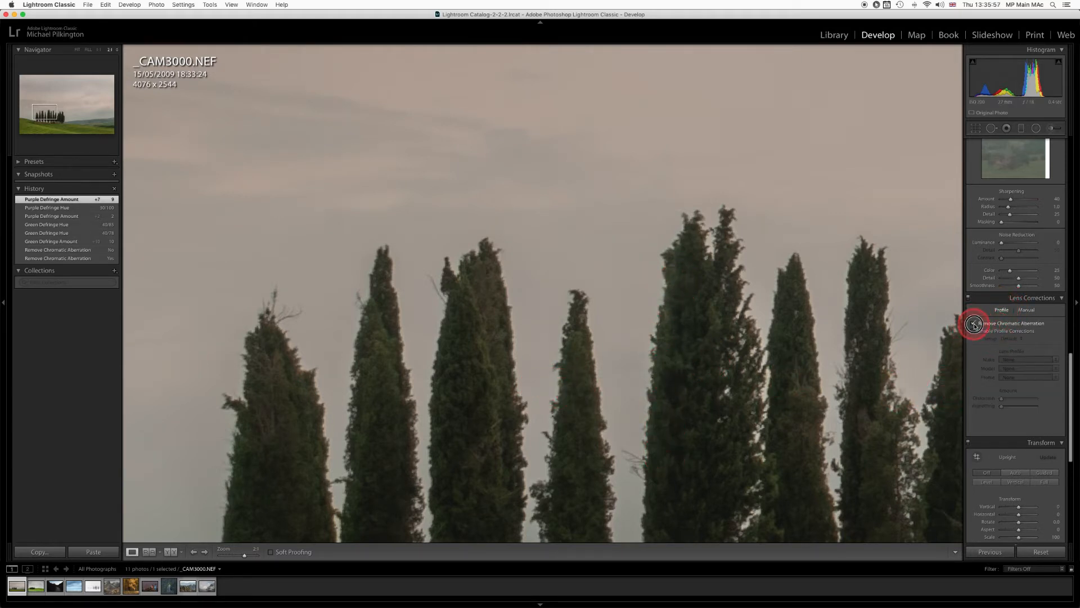
left_click(974, 325)
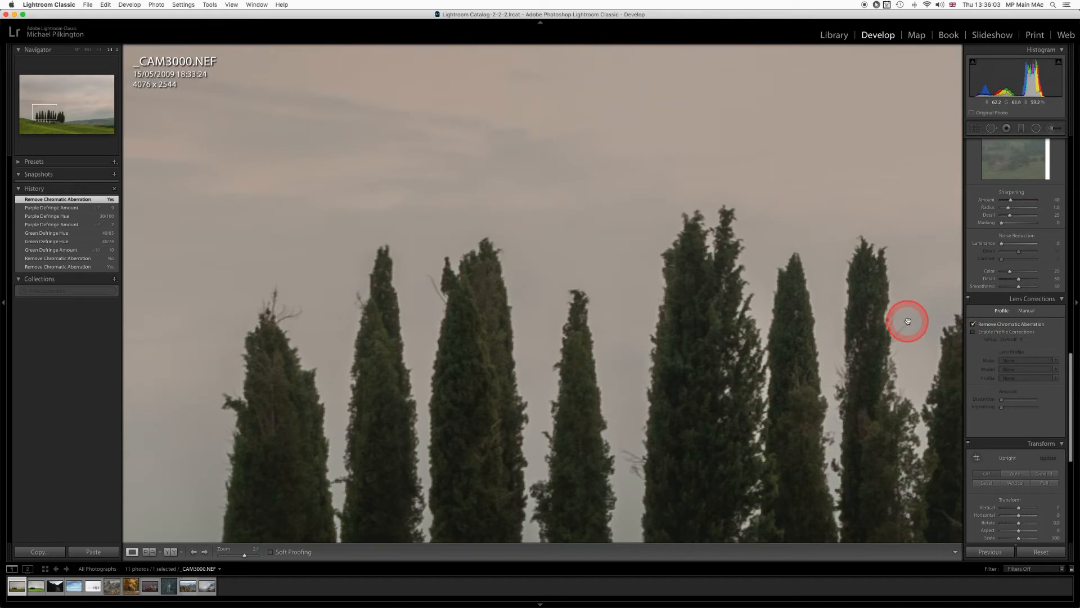
key("super+0")
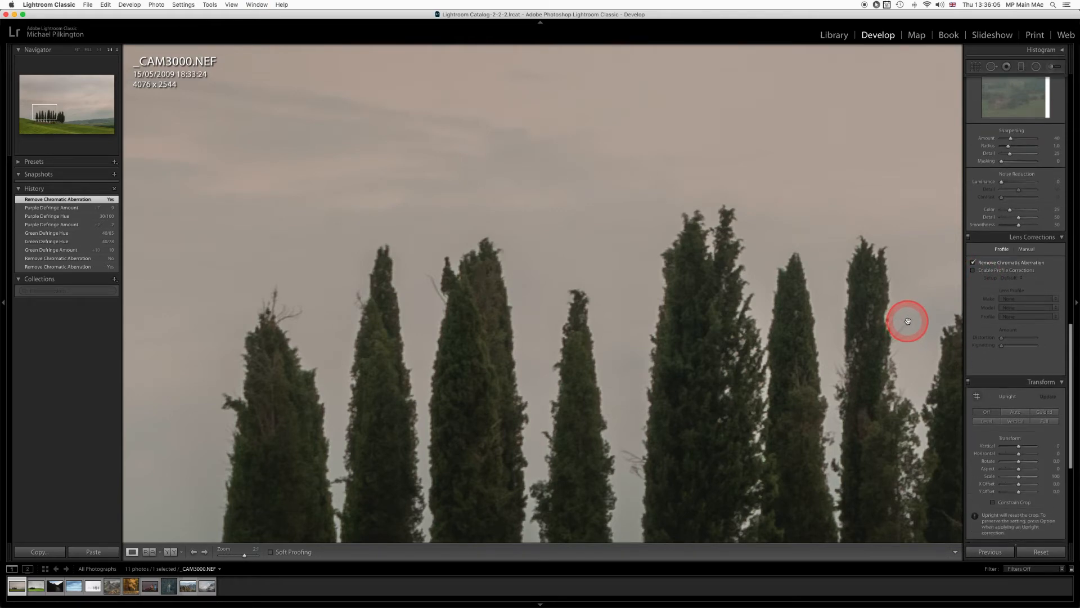
left_click(908, 320)
left_click(908, 321)
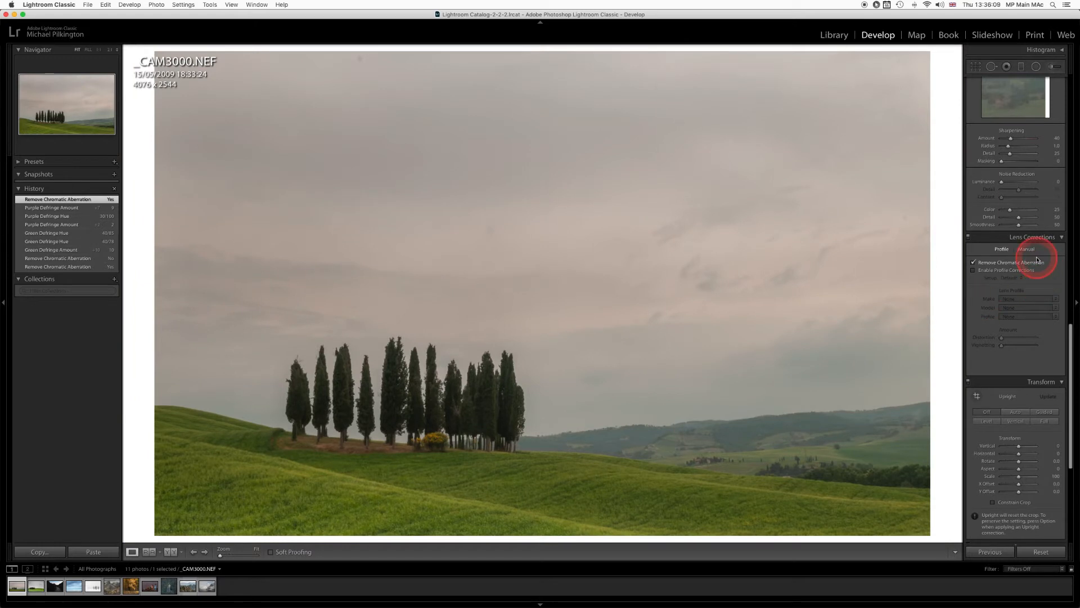
left_click(974, 272)
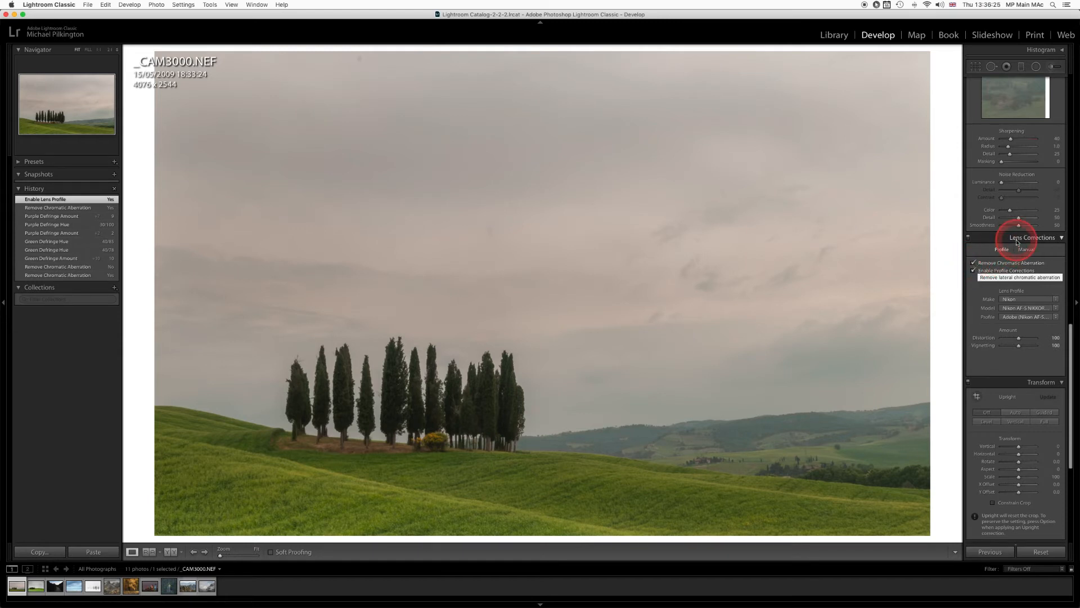
Expand the collapsed histogram above the develop settings.
scroll(999, 248, "up", 5)
scroll(1001, 253, "up", 10)
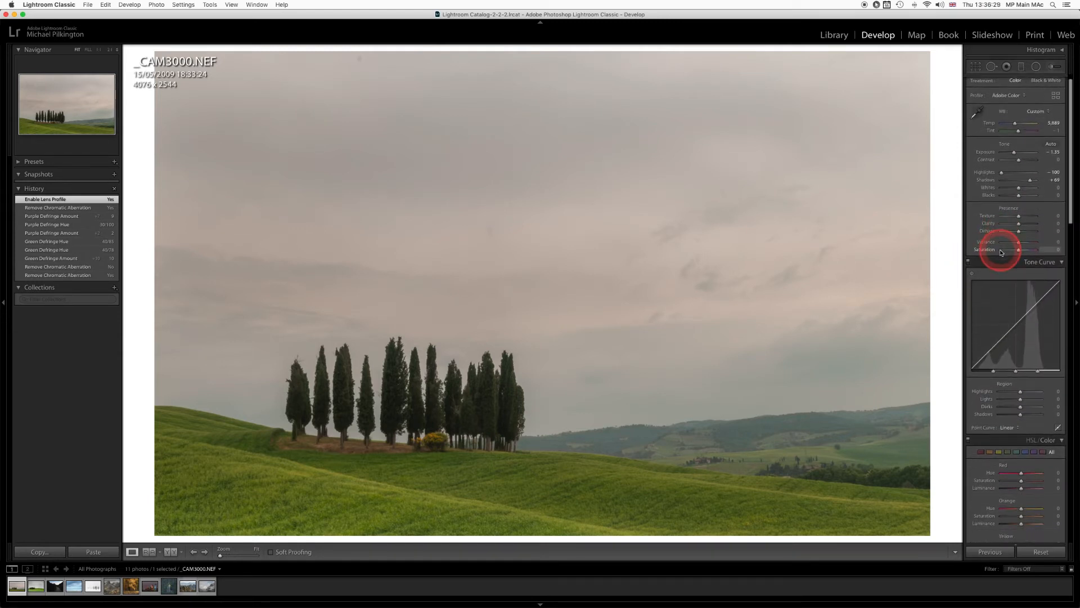
left_click(1062, 51)
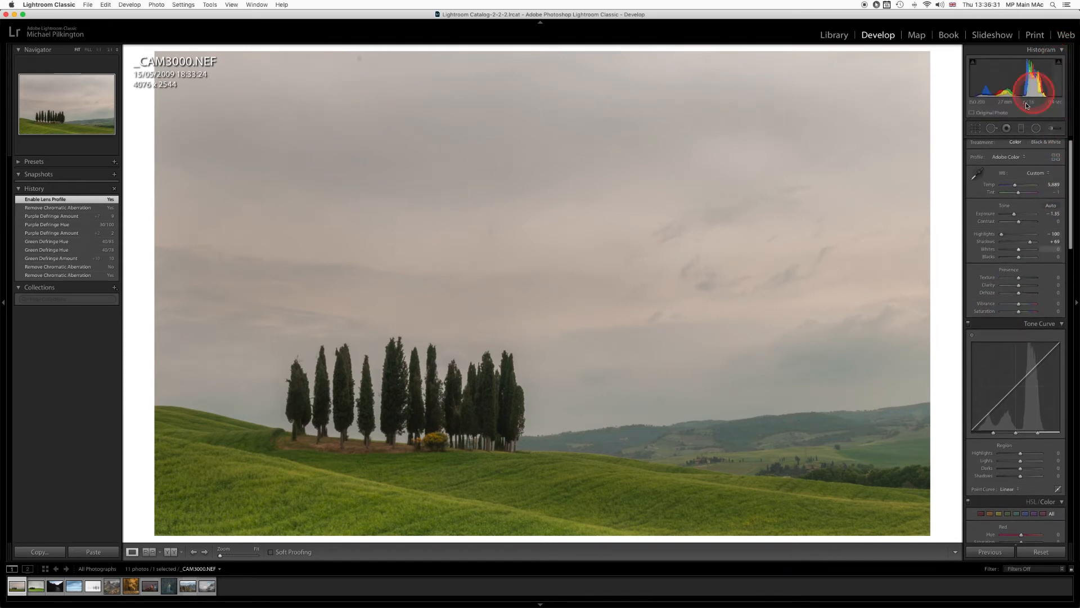
Compare the whole photo with lens profile corrections switched off and on, leaving them enabled.
scroll(1020, 243, "down", 8)
scroll(1021, 246, "down", 8)
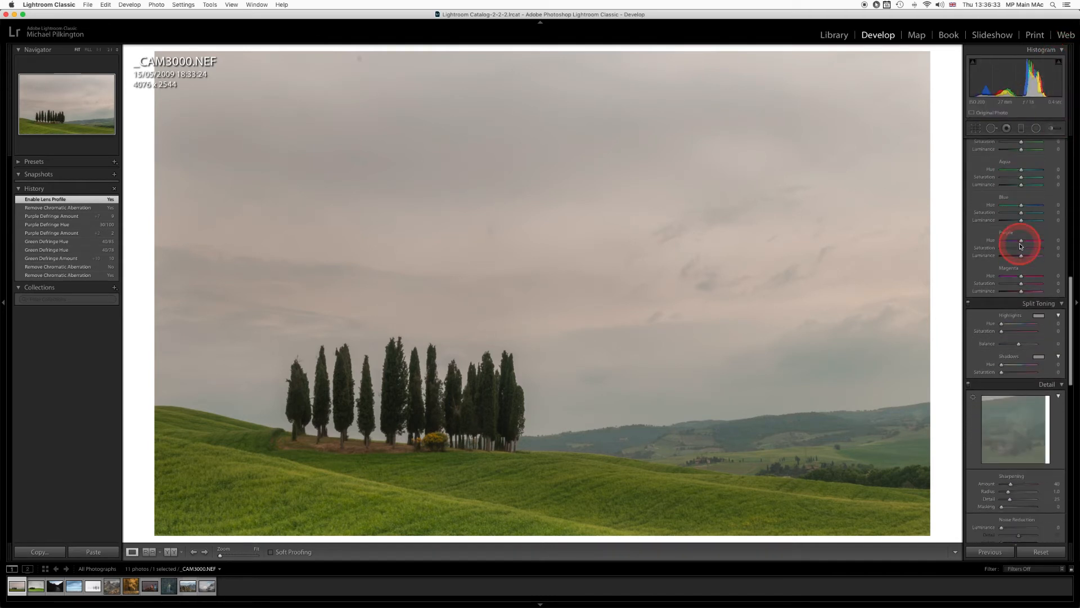
scroll(1021, 246, "down", 5)
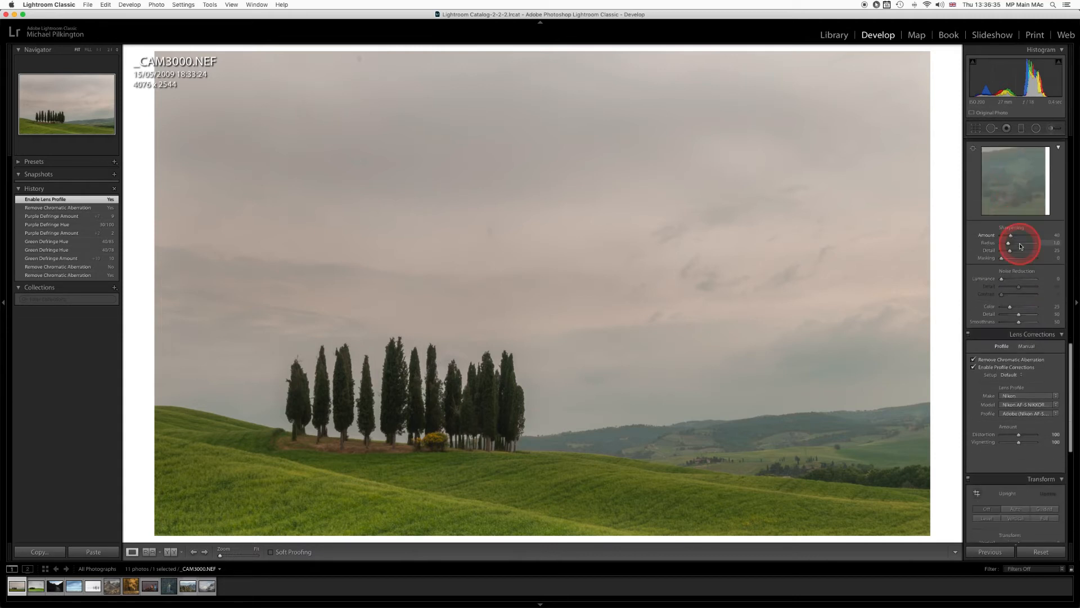
left_click(974, 316)
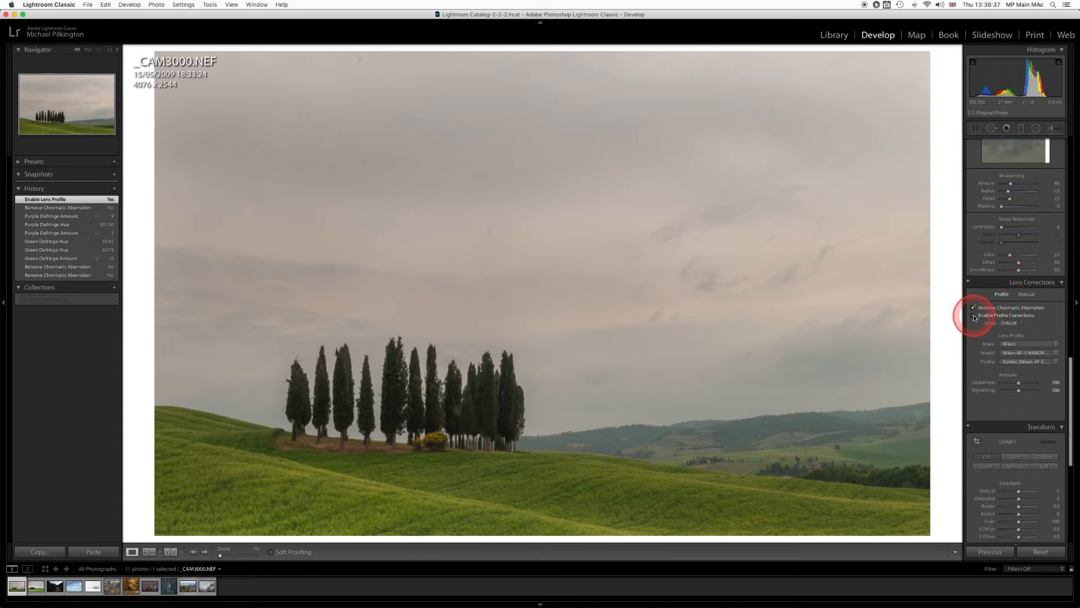
left_click(974, 315)
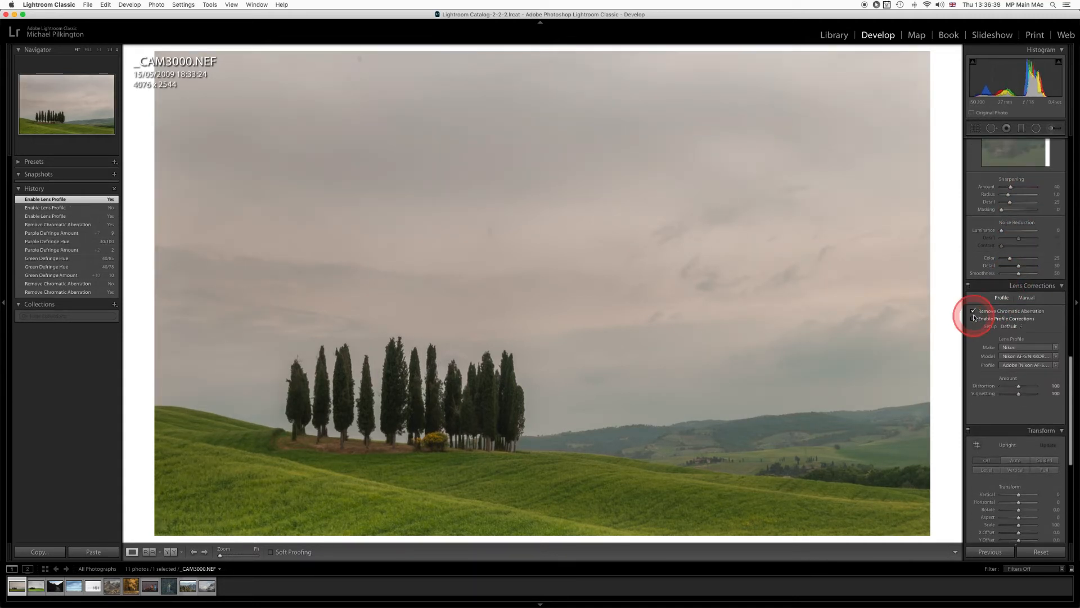
left_click(974, 318)
left_click(974, 318)
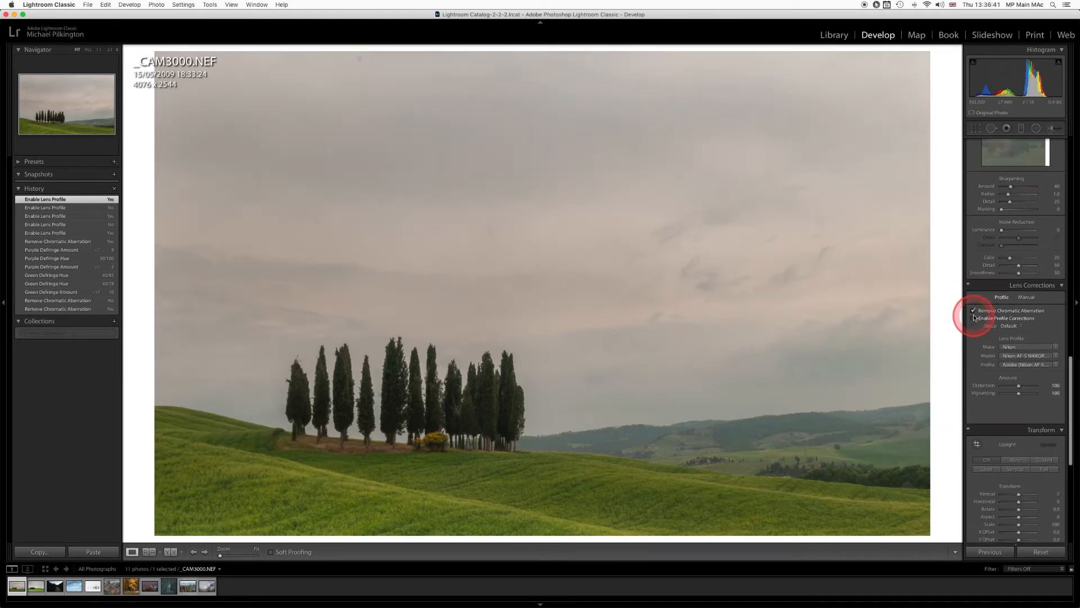
Switch off the profile corrections and check the photo with Remove Chromatic Aberration off, ending with Remove Chromatic Aberration on.
left_click(974, 318)
left_click(974, 318)
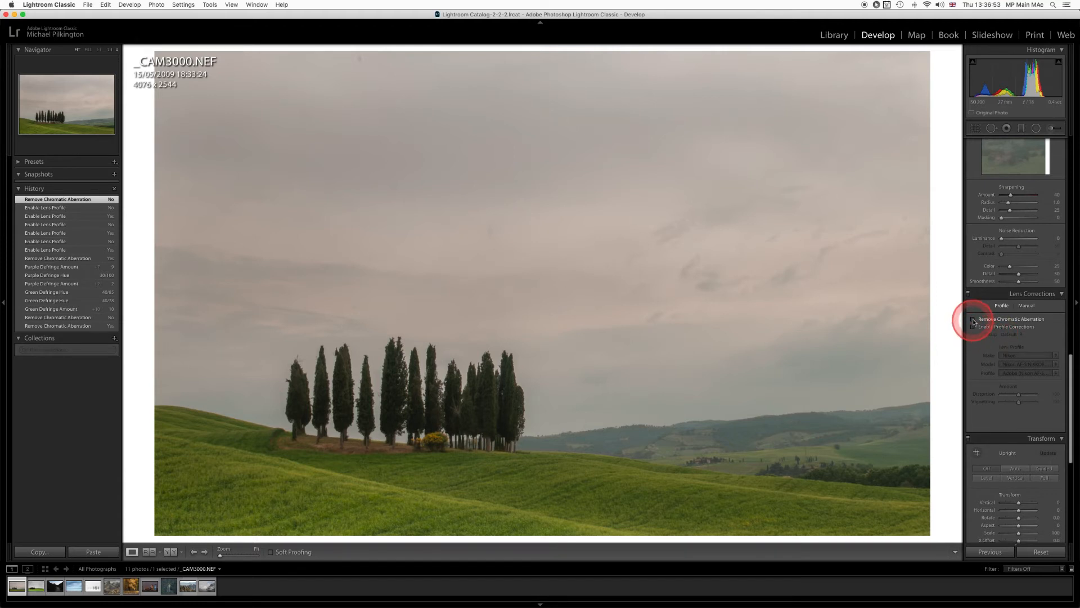
left_click(974, 321)
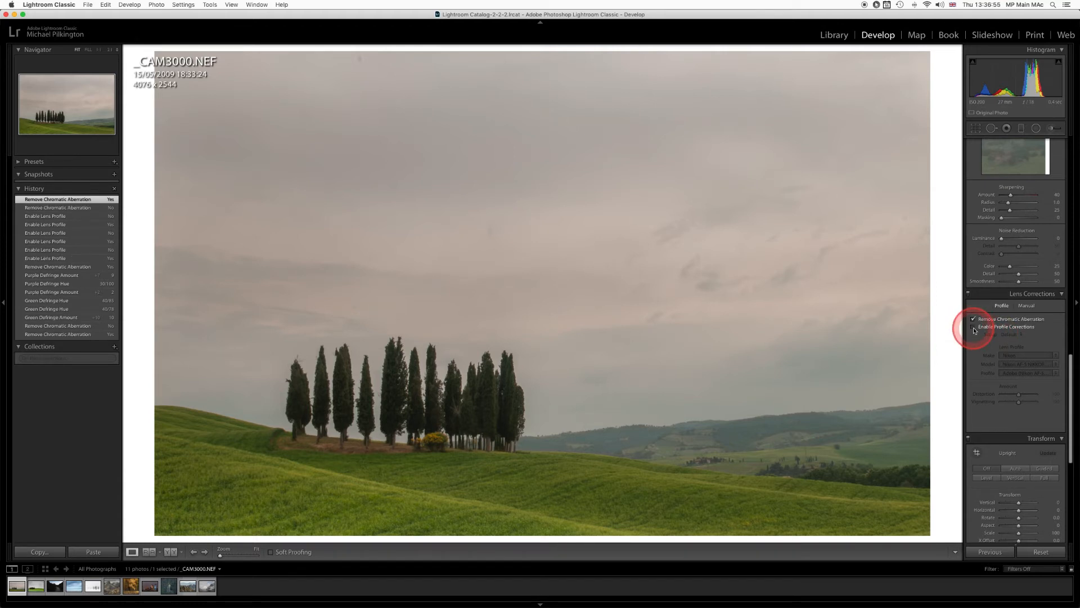
Compare the photo's distortion and corner darkening repeatedly with profile corrections on and off, leaving them off.
left_click(974, 327)
left_click(974, 328)
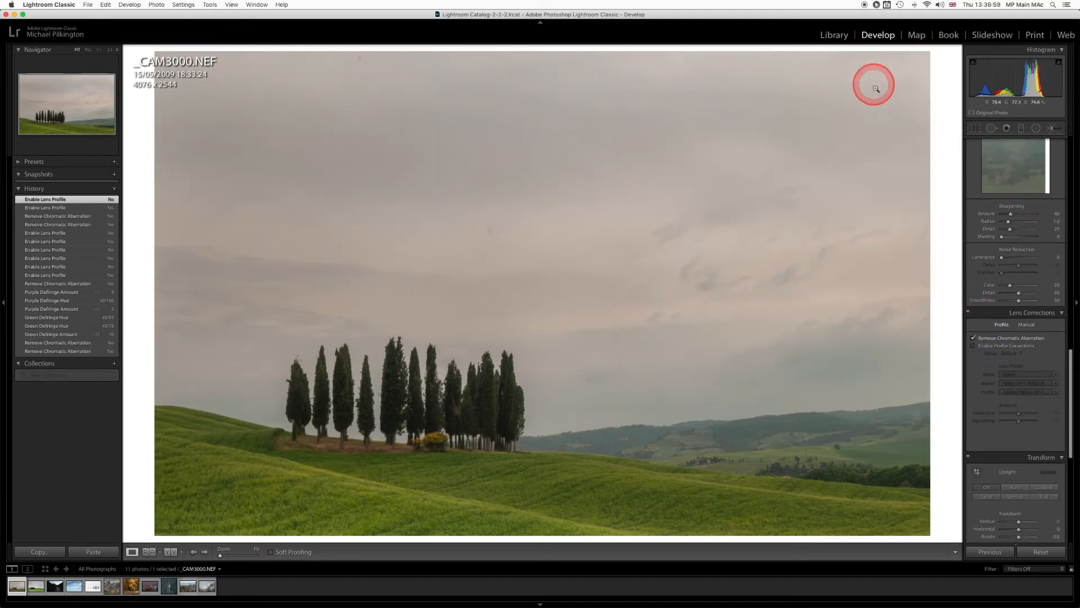
left_click(974, 346)
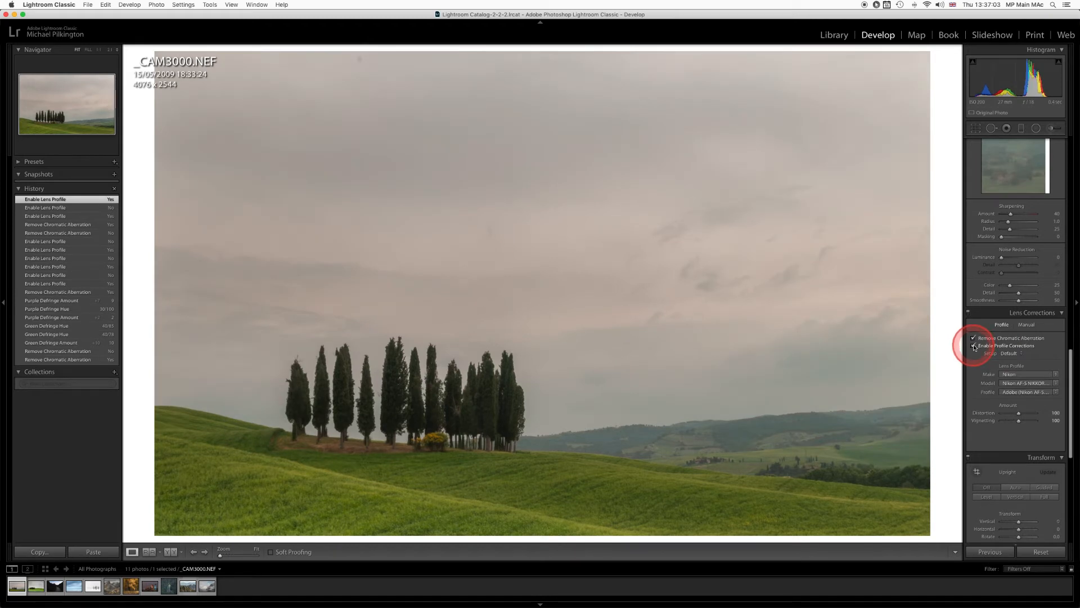
left_click(975, 346)
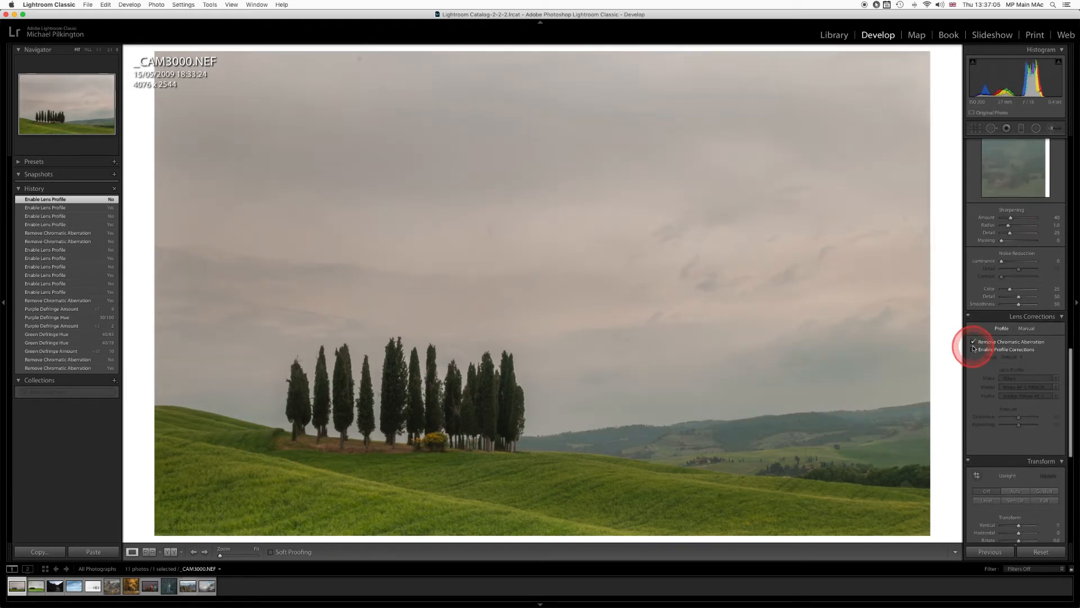
left_click(974, 350)
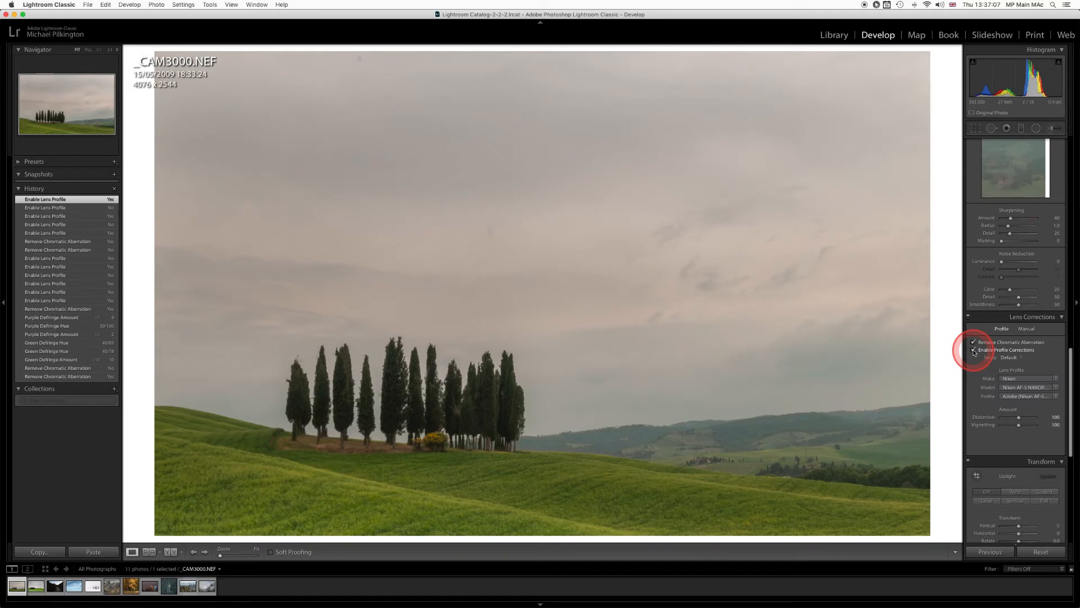
left_click(974, 351)
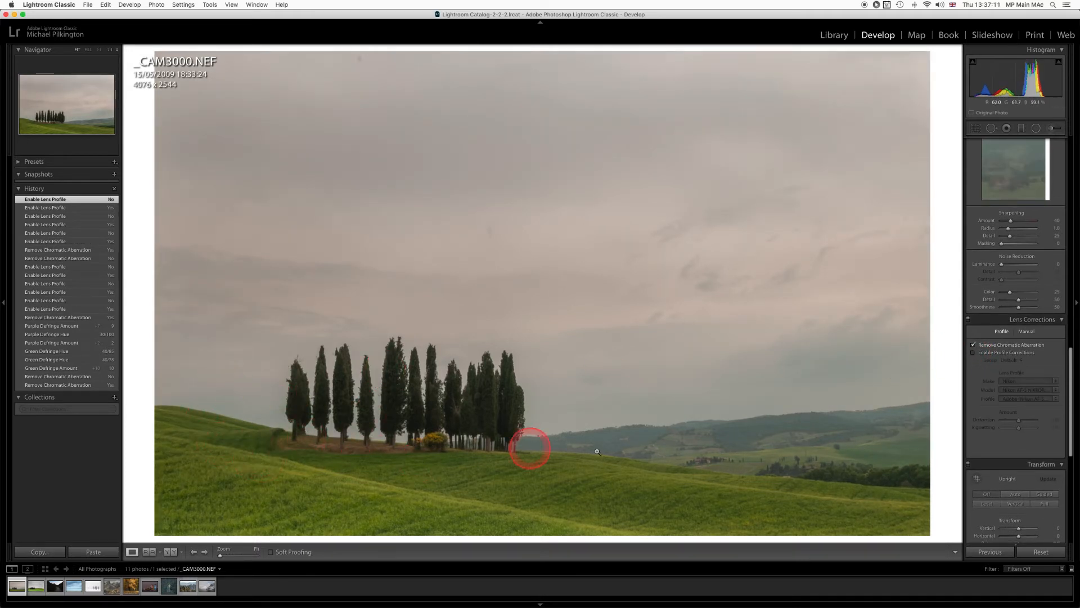
left_click(974, 353)
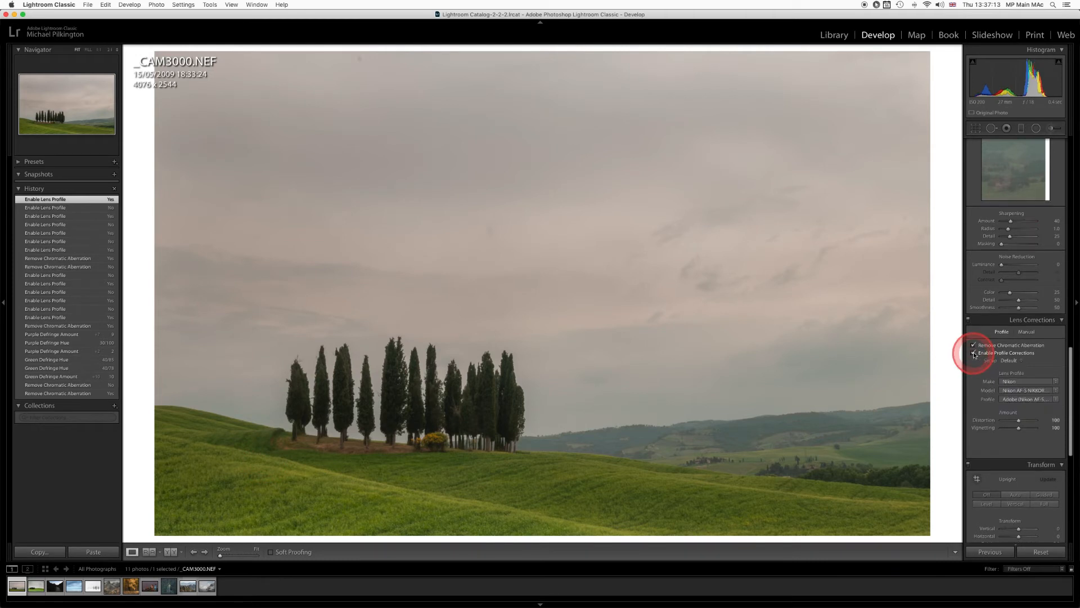
left_click(975, 354)
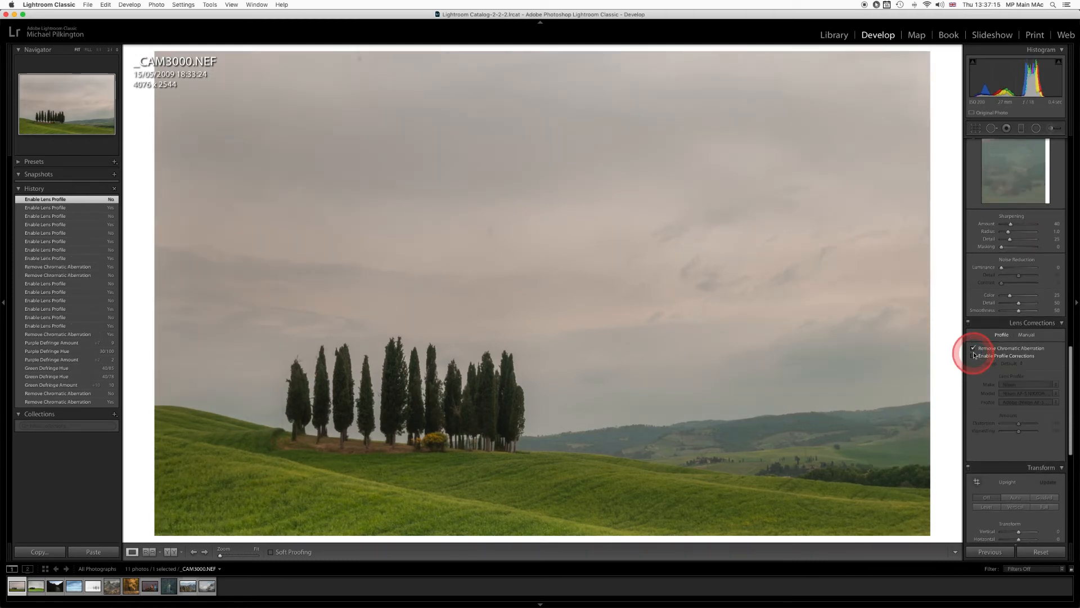
left_click(976, 357)
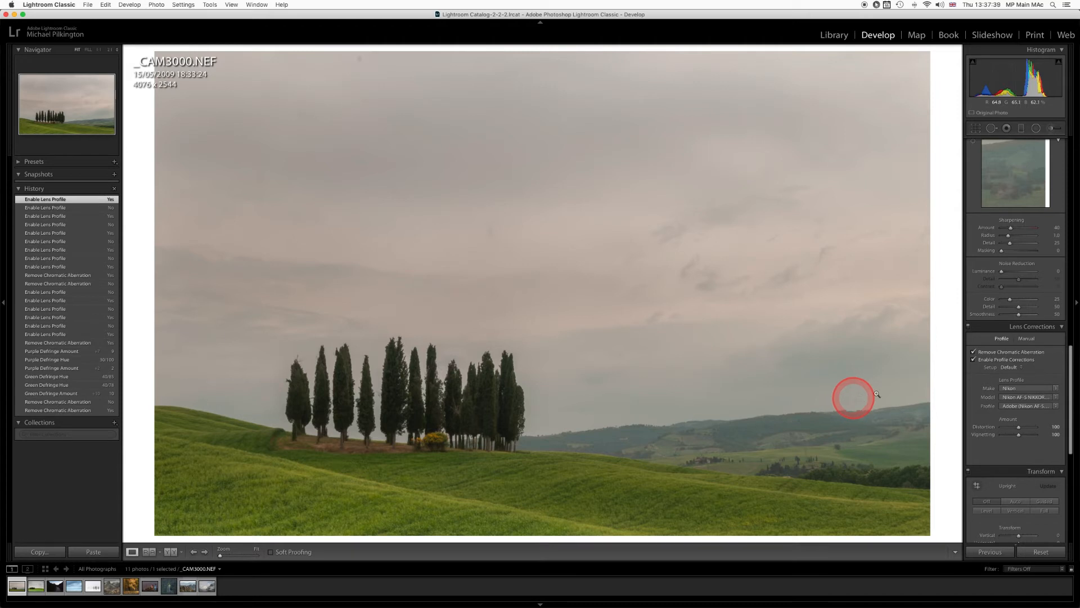
left_click(974, 360)
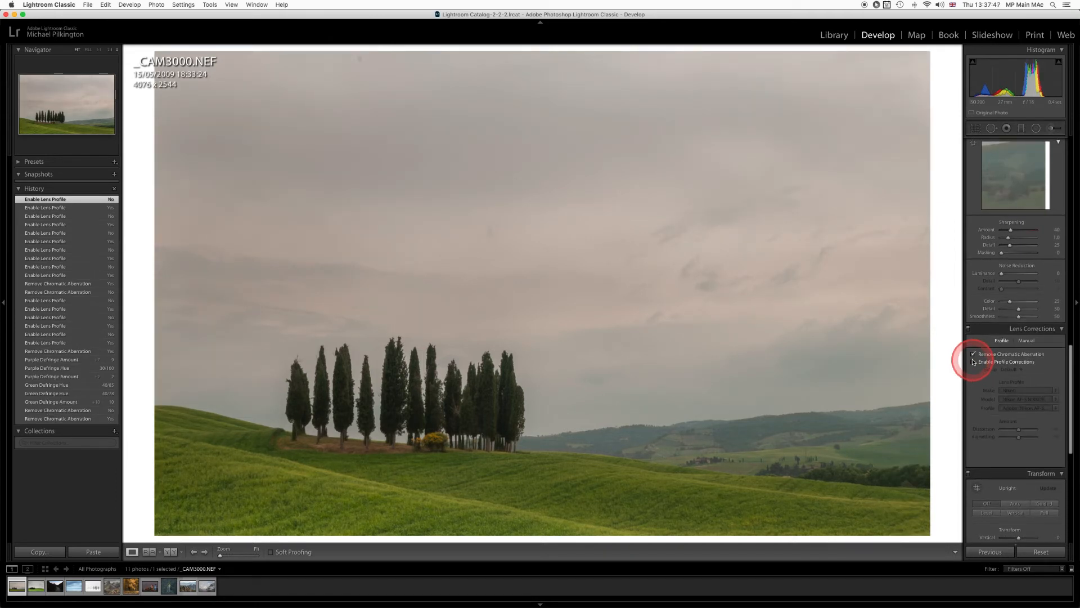
left_click(974, 361)
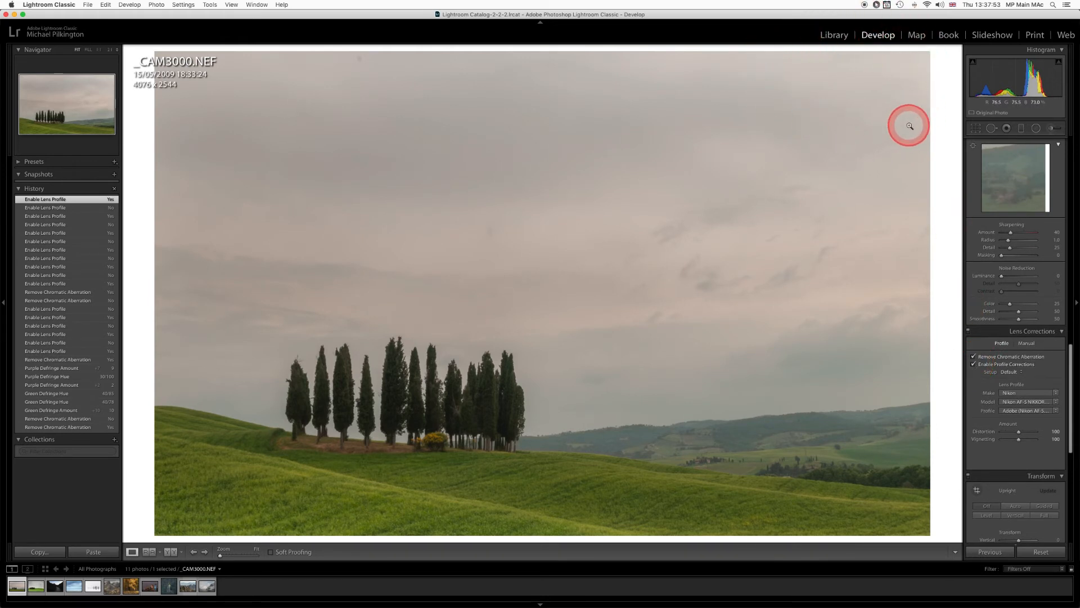
left_click(974, 365)
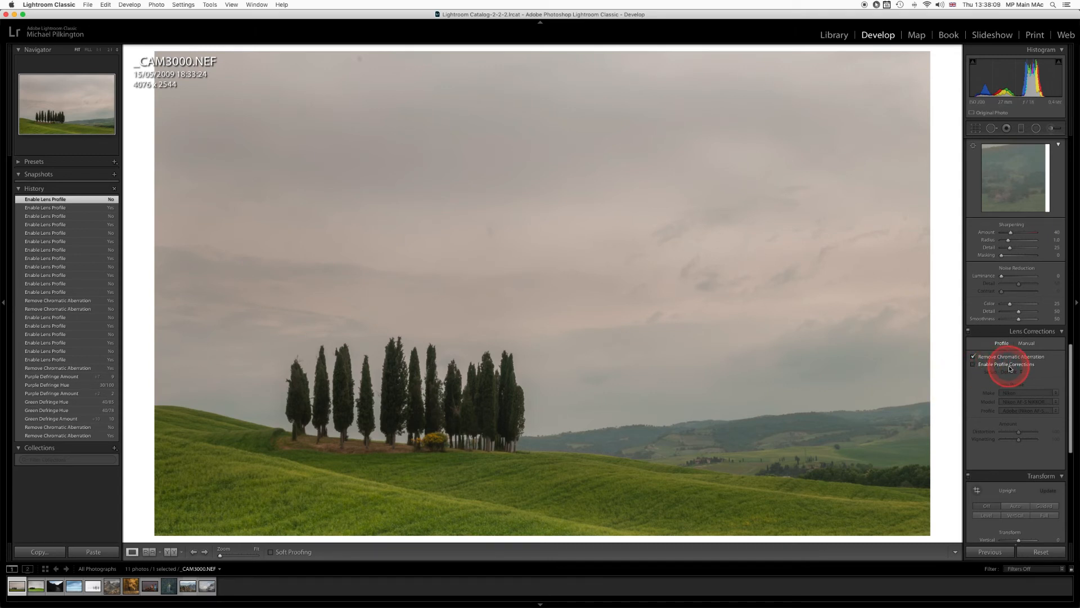
left_click(975, 366)
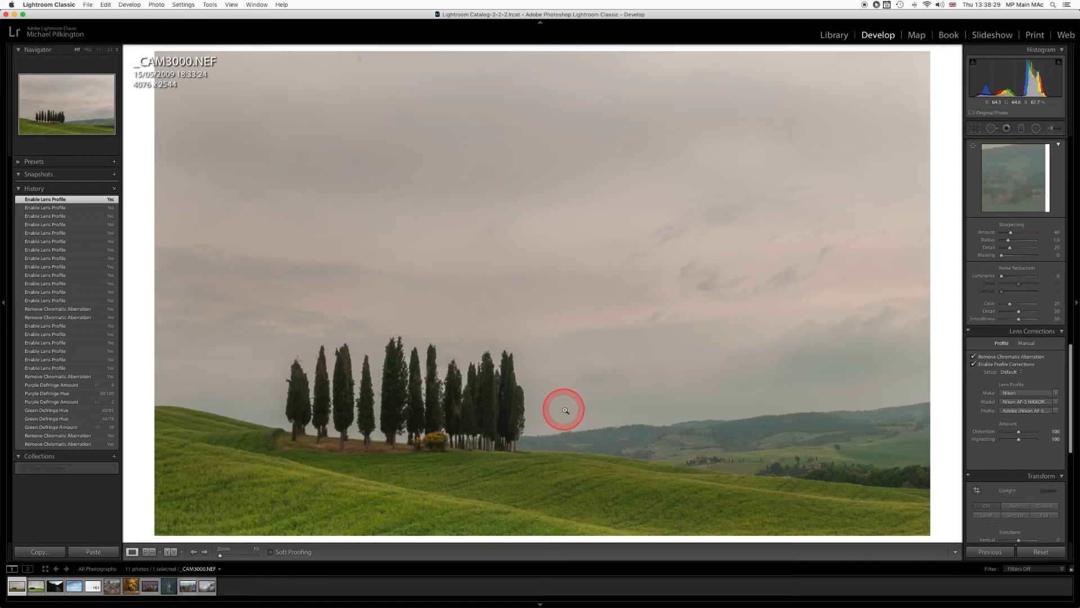
left_click(974, 365)
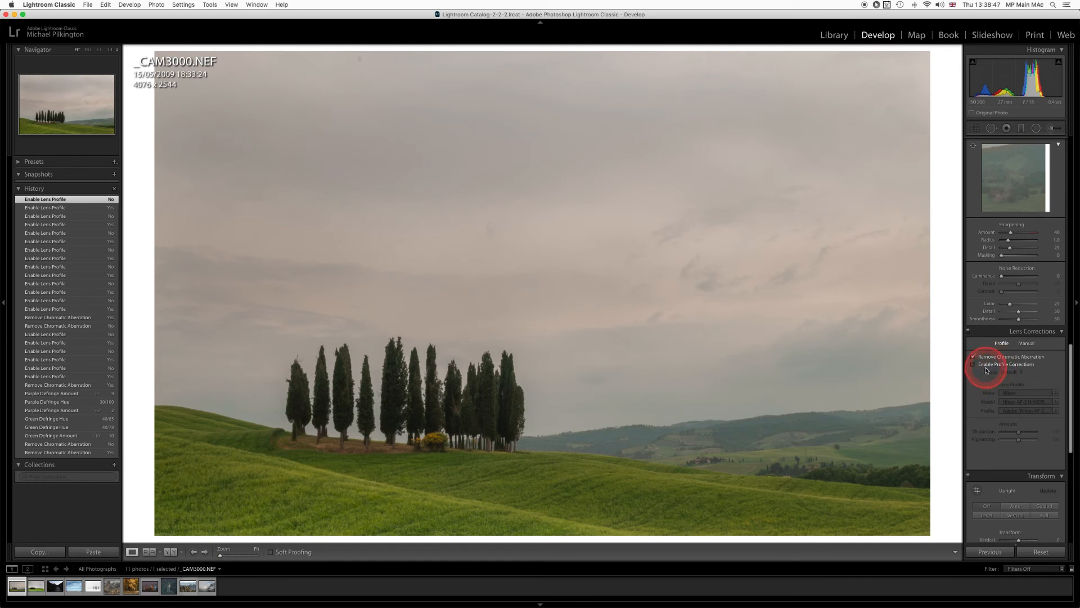
Set the manual lens distortion amount to -5.
left_click(1027, 343)
left_click(1020, 364)
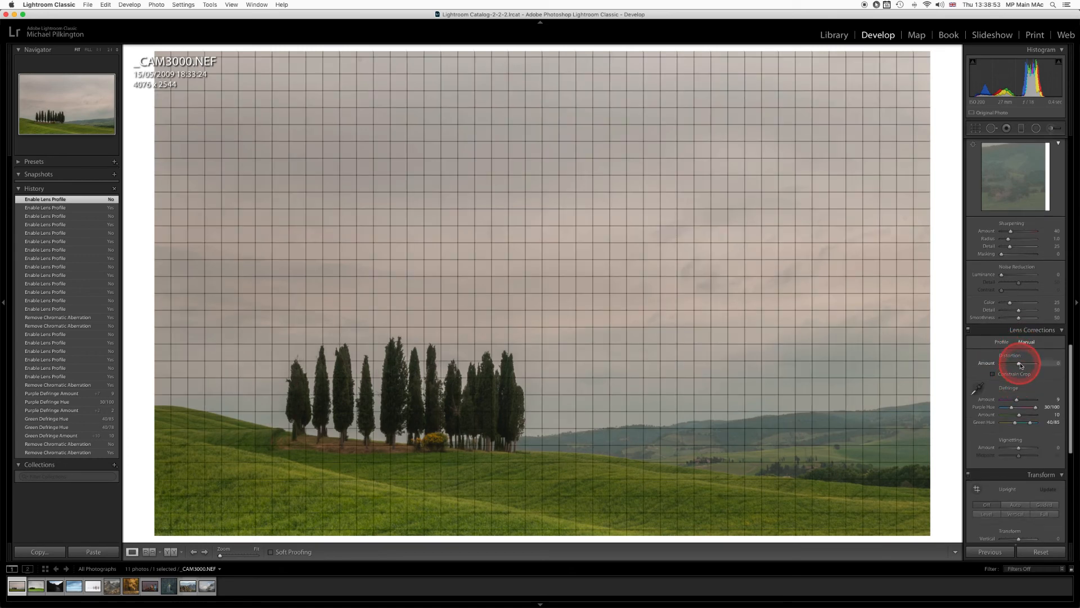
mouse_move(1019, 364)
left_mouse_down()
mouse_move(1034, 363)
mouse_move(1018, 363)
left_mouse_up()
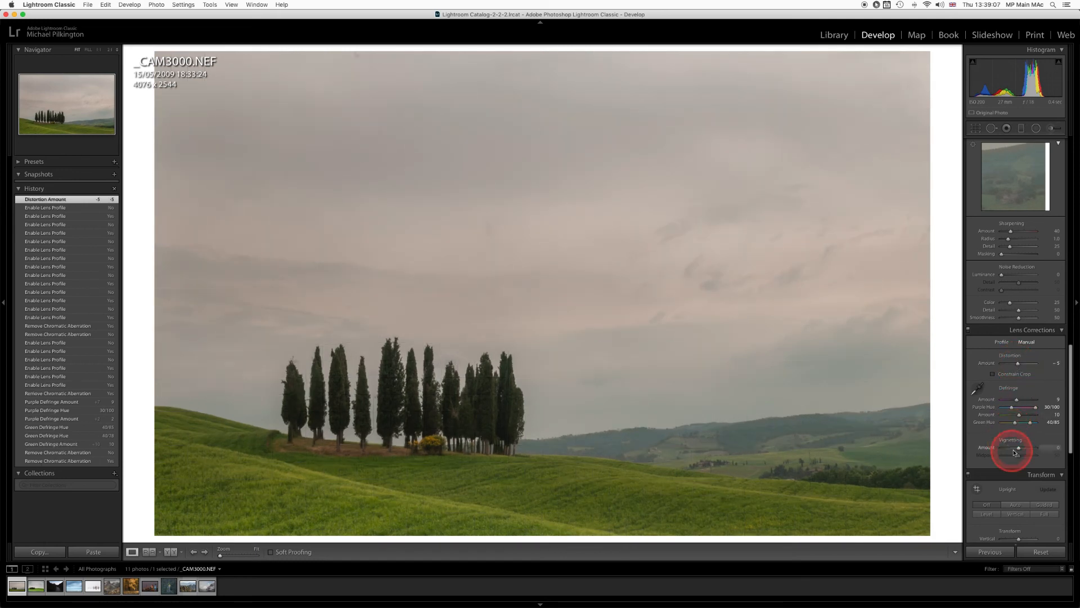
Try extreme manual vignetting amounts and midpoints, finishing with an amount of -31 and a midpoint of 87.
left_click_drag(1019, 448, 960, 446)
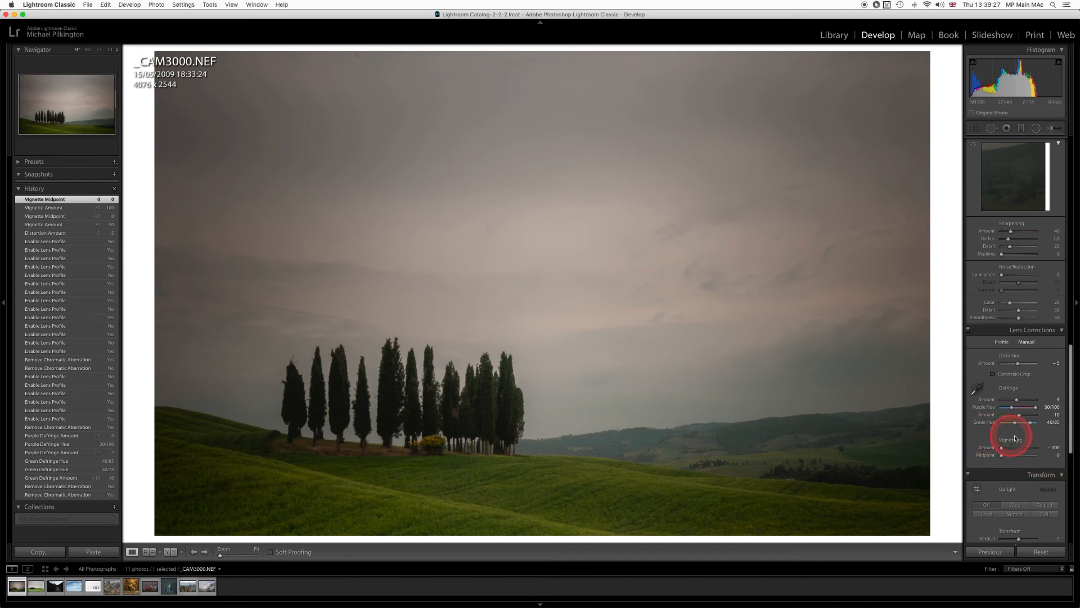
left_click_drag(1001, 456, 1033, 454)
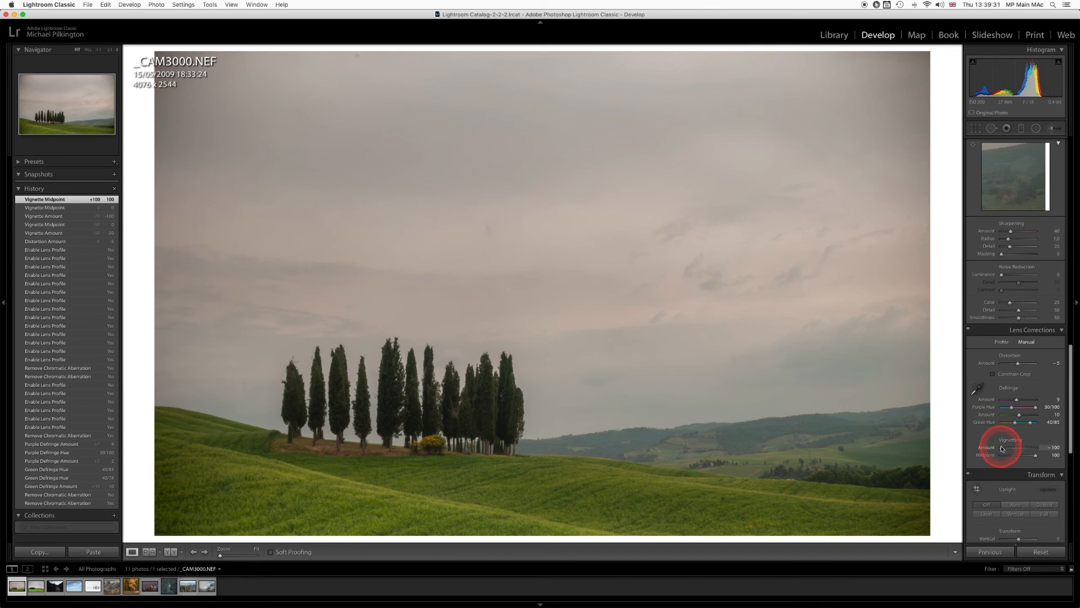
left_click_drag(1001, 447, 1013, 449)
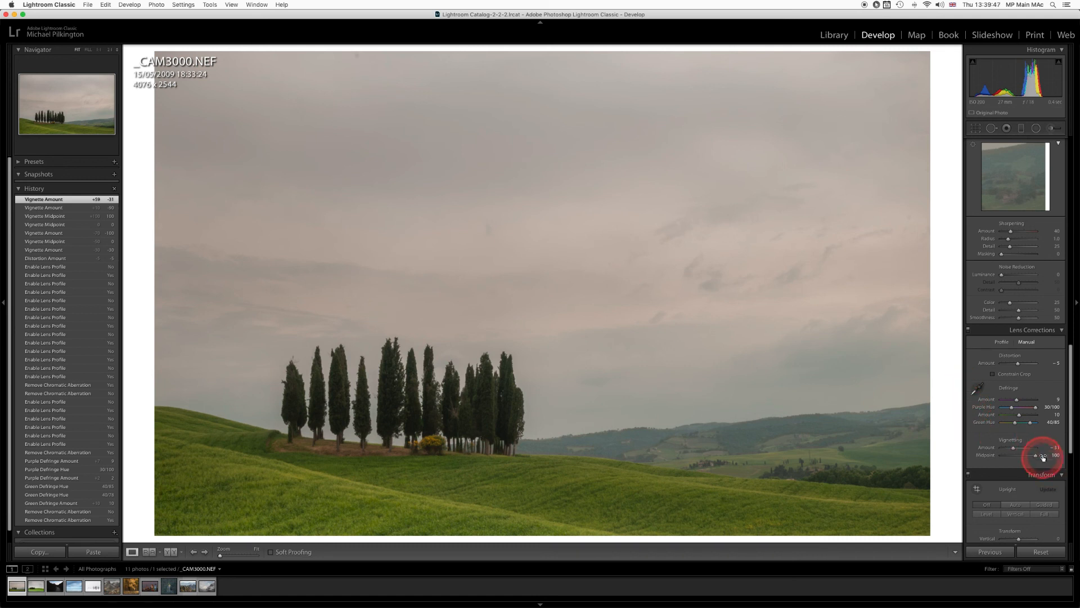
left_click_drag(1035, 457, 1032, 457)
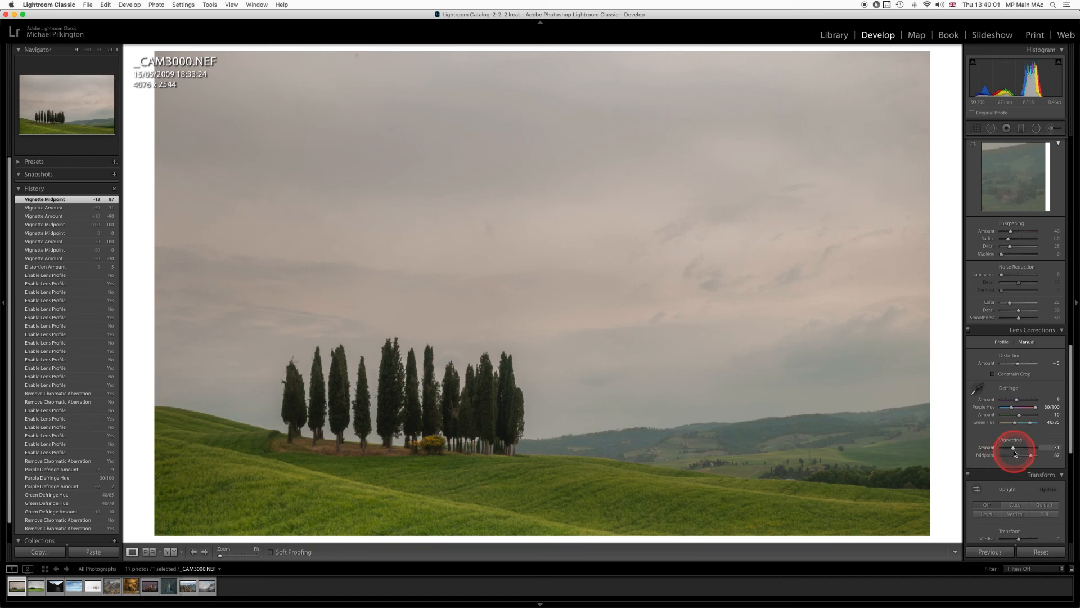
Enable the lens profile corrections again alongside the manual adjustments.
left_click(1001, 341)
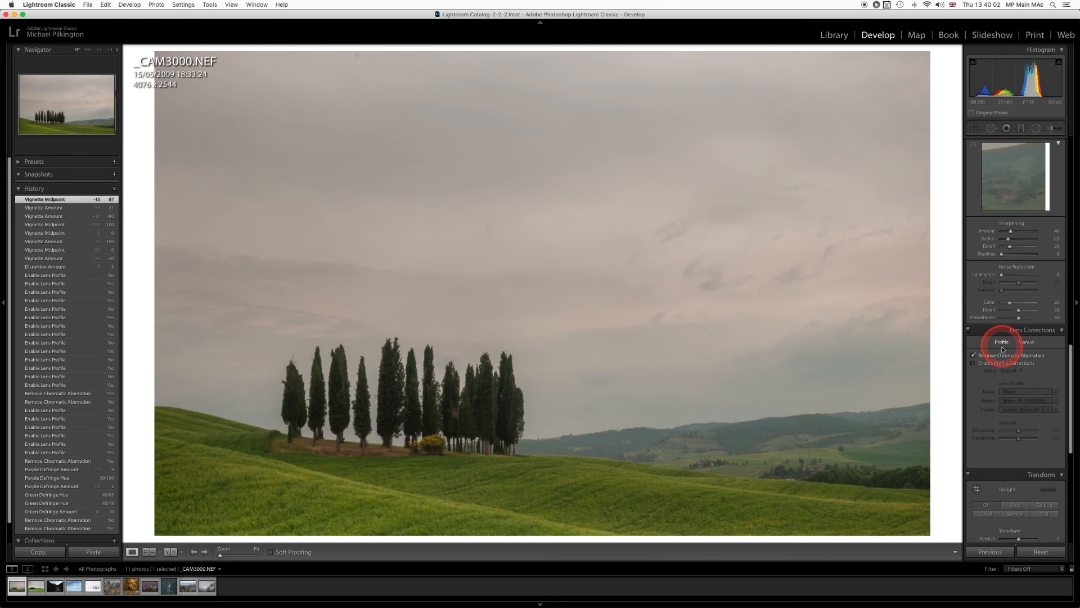
left_click(974, 364)
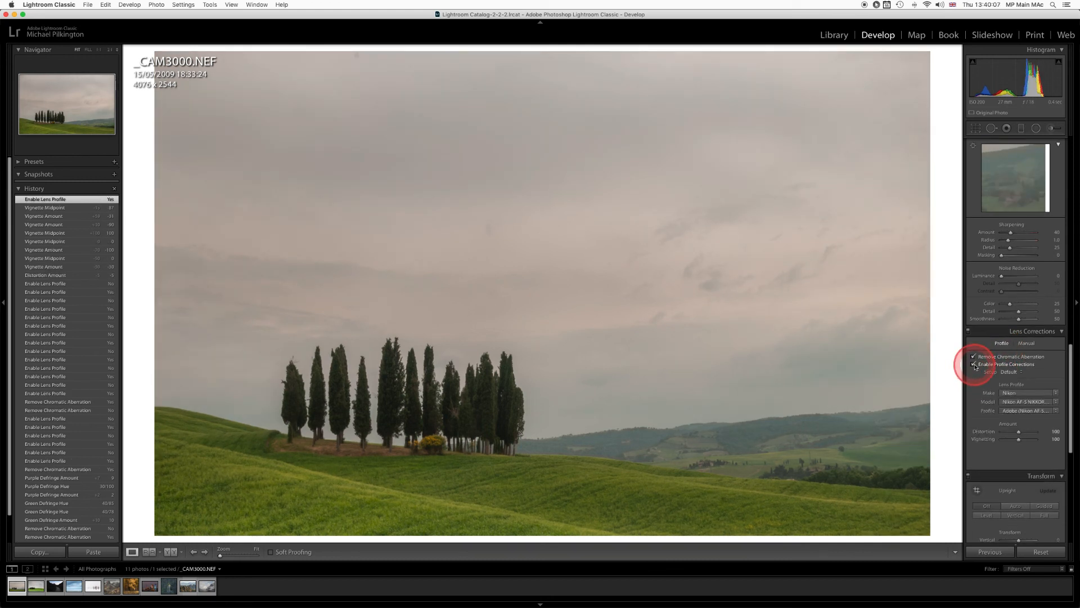
left_click(877, 5)
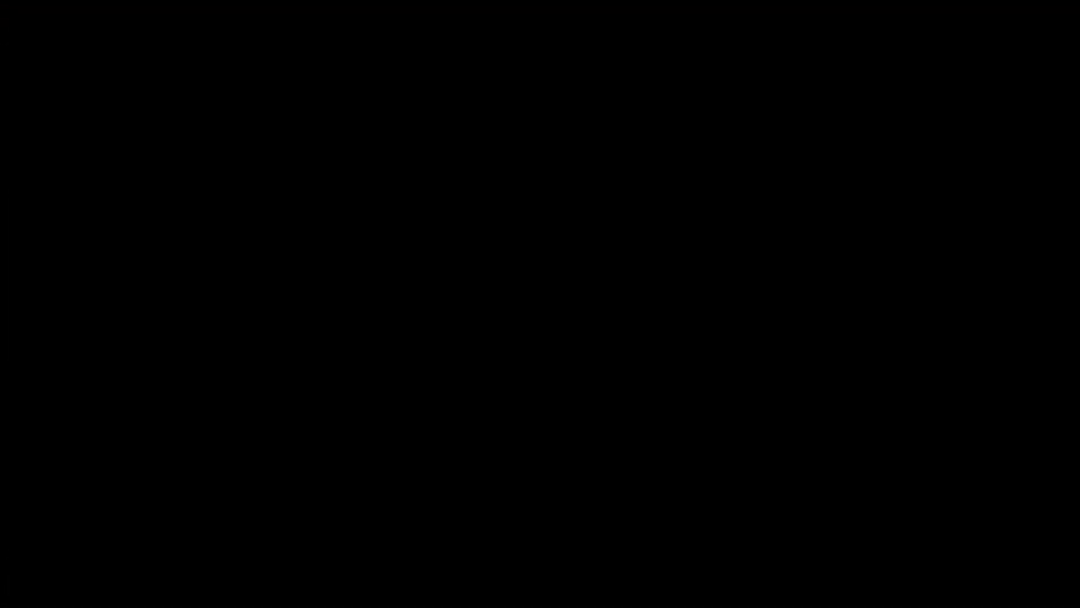